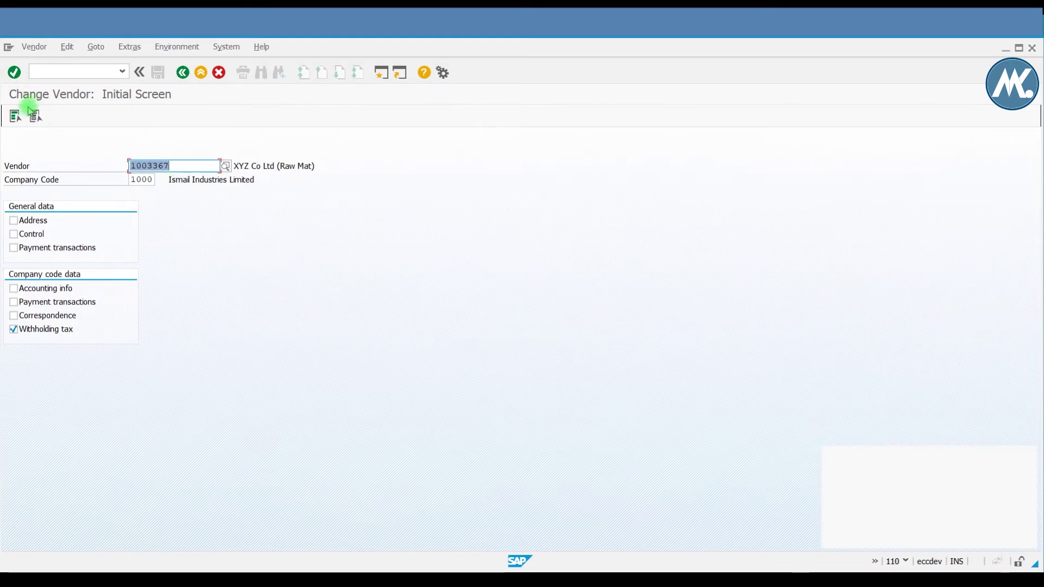
Step: Select the Accounting info, Payment transactions and Correspondence views for vendor XYZ Co Ltd (Raw Mat) in company code 1000 and open them
{"action": "left_click", "coordinate": [29, 290]}
{"action": "left_click", "coordinate": [28, 302]}
{"action": "left_click", "coordinate": [28, 317]}
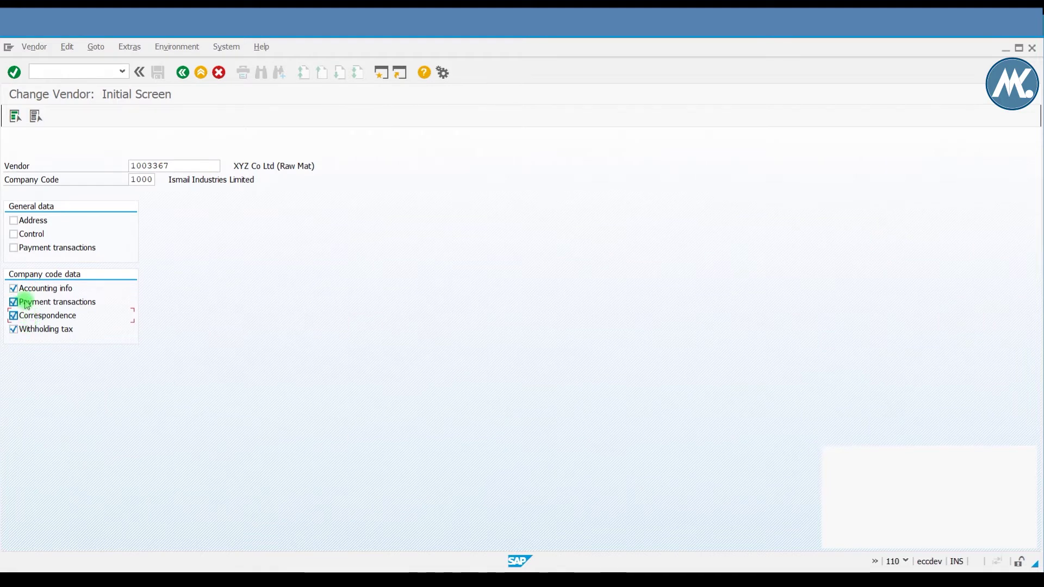
{"action": "left_click", "coordinate": [150, 183]}
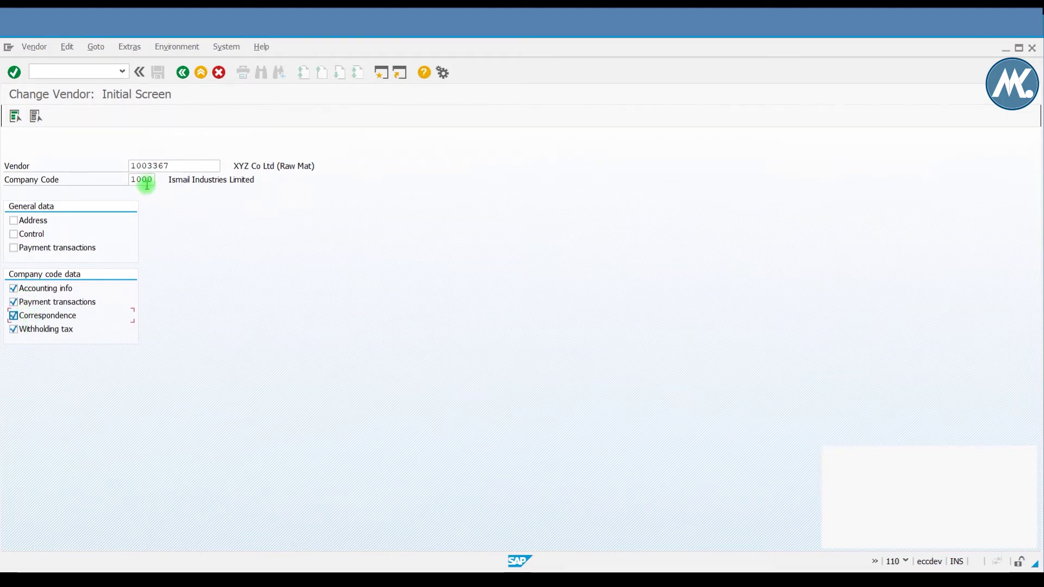
{"action": "key", "text": "Return"}
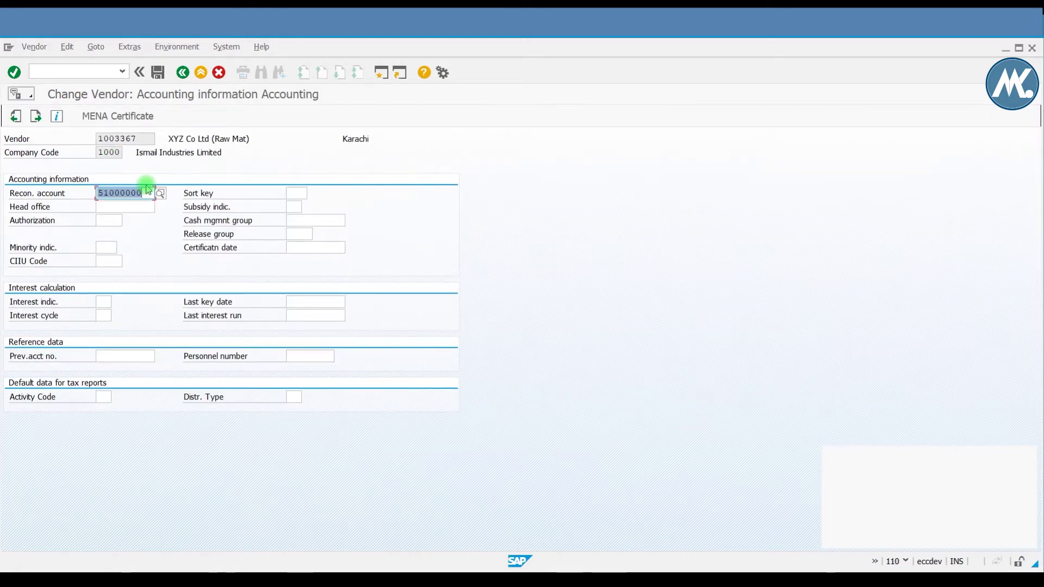
Step: Go to the vendor's company code payment transactions and look up the available payment methods
{"action": "left_click", "coordinate": [34, 114]}
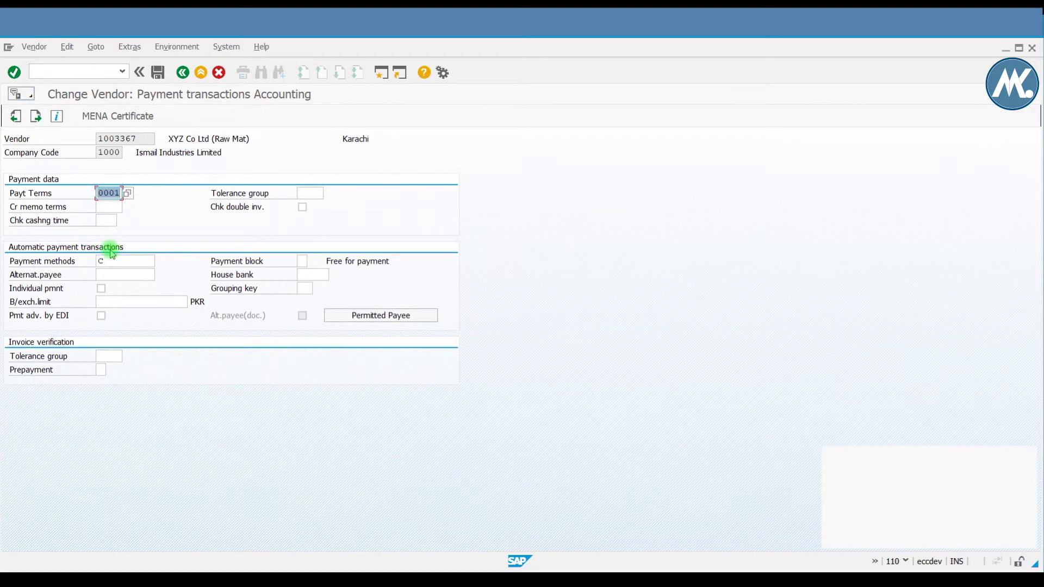
{"action": "left_click", "coordinate": [118, 264]}
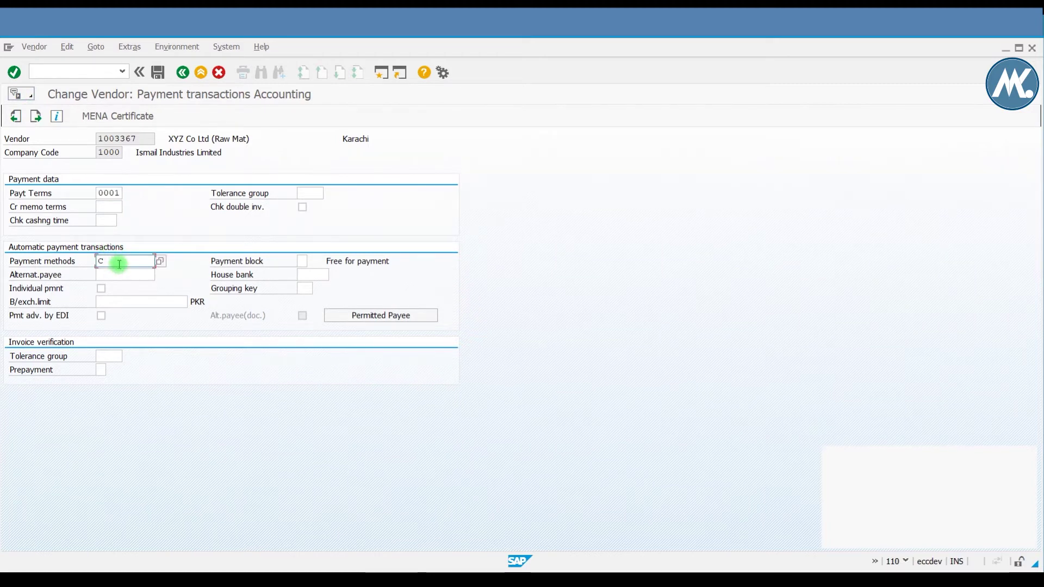
{"action": "left_click", "coordinate": [161, 262]}
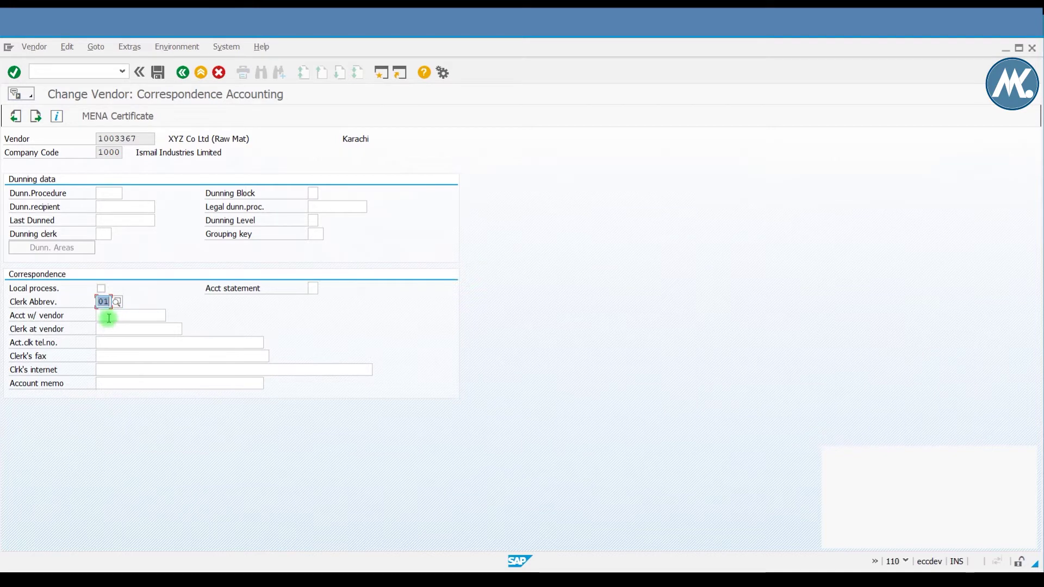
Step: Check the accounting clerk abbreviation options, then save vendor ABC Co Ltd (Pack Mat) and leave vendor maintenance
{"action": "left_click", "coordinate": [117, 302]}
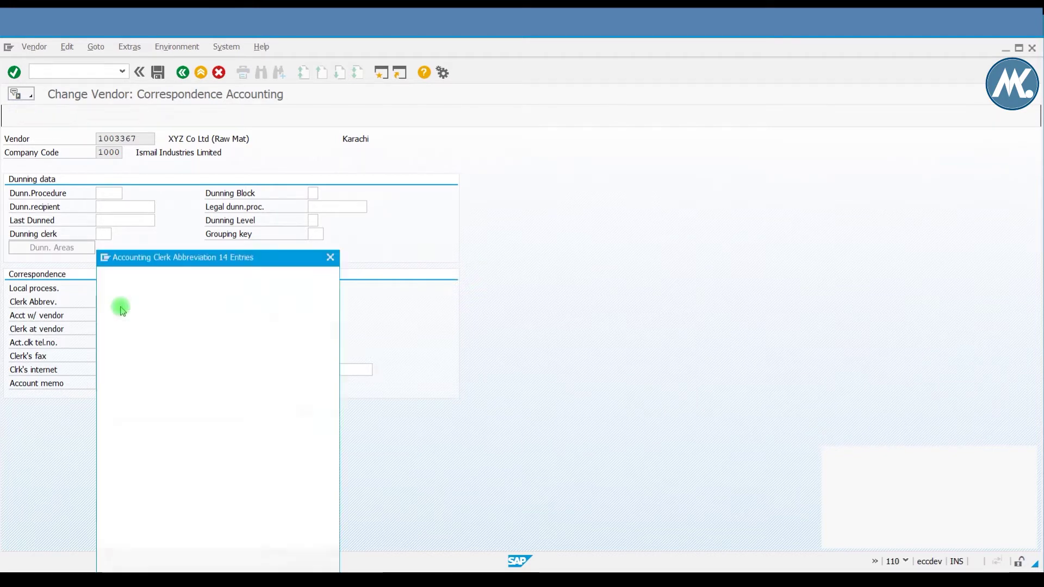
{"action": "left_click", "coordinate": [106, 326]}
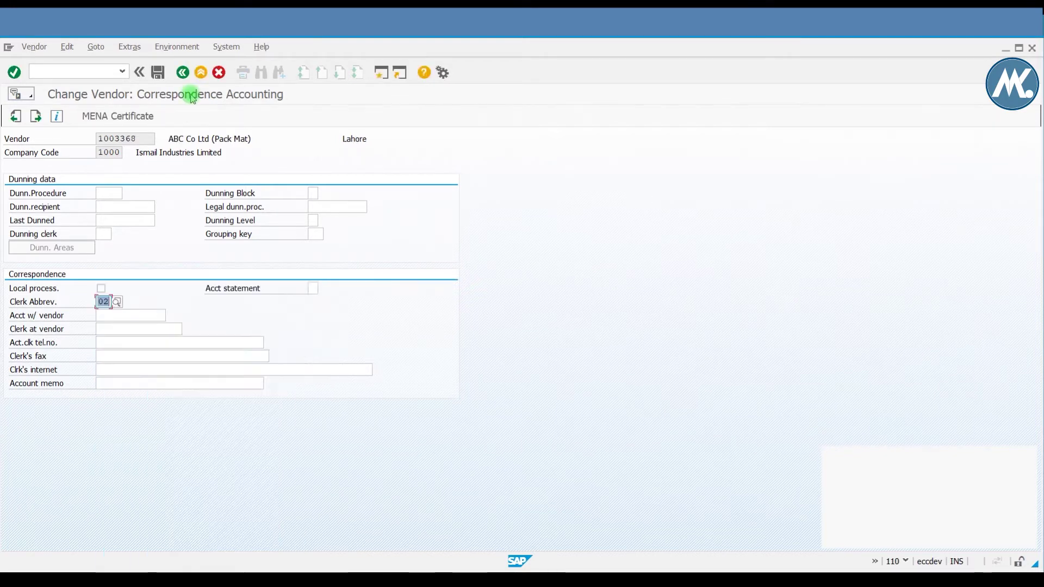
{"action": "left_click", "coordinate": [158, 73]}
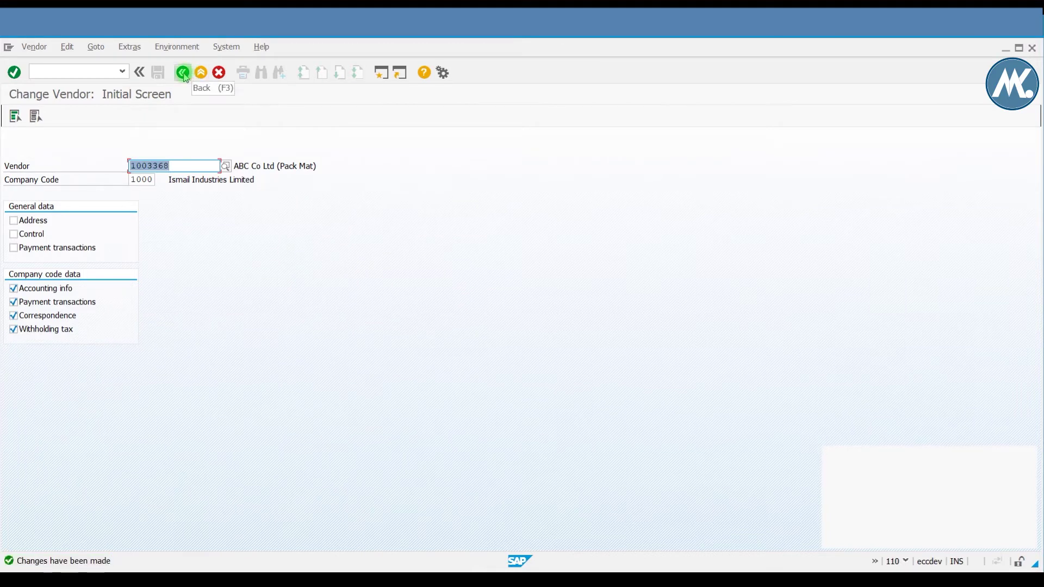
{"action": "left_click", "coordinate": [185, 73]}
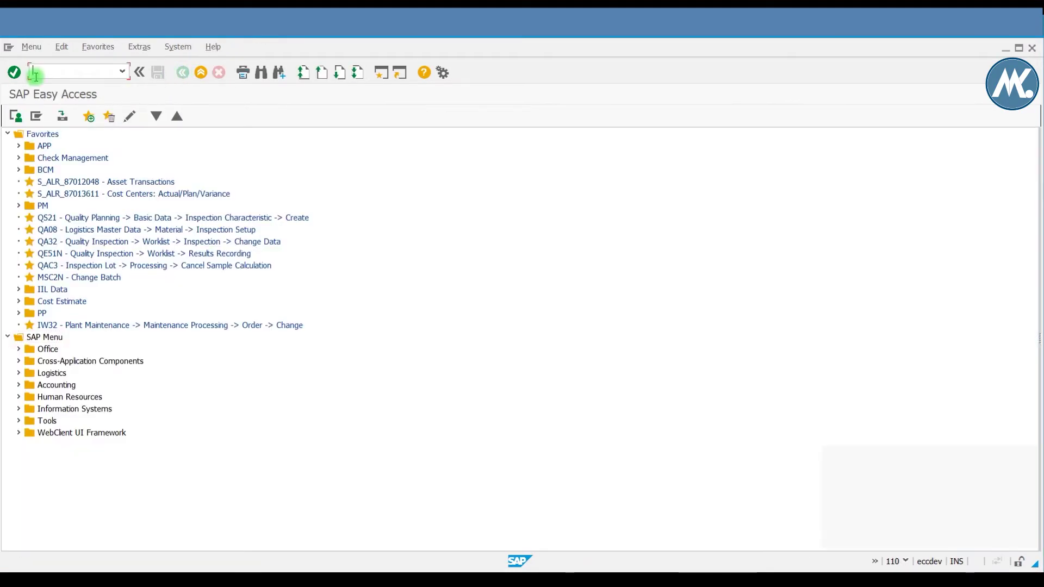
Step: Run transaction FBL1N for the two selected vendors in company code 1000, listing open items at key date 06.04.2020
{"action": "left_click", "coordinate": [35, 76]}
{"action": "type", "text": "fbl1n"}
{"action": "key", "text": "Return"}
{"action": "left_click", "coordinate": [436, 153]}
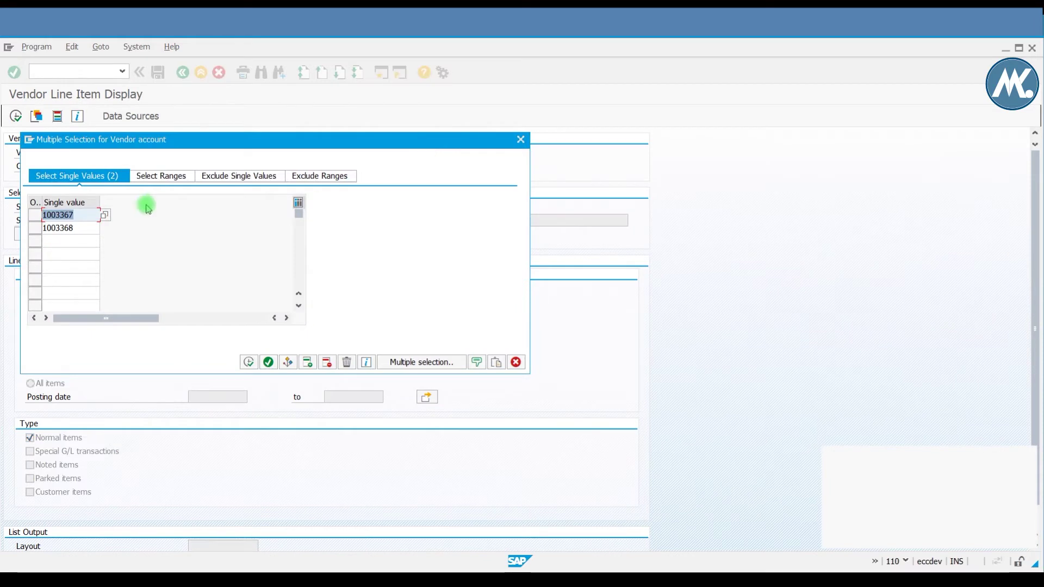
{"action": "left_click", "coordinate": [247, 362]}
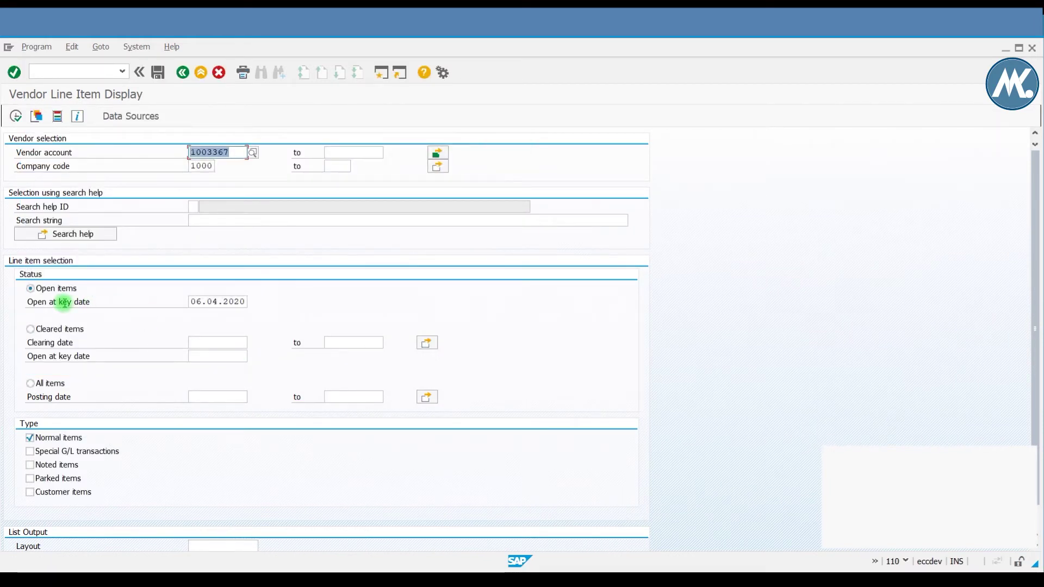
{"action": "left_click", "coordinate": [47, 289]}
{"action": "left_click", "coordinate": [16, 116]}
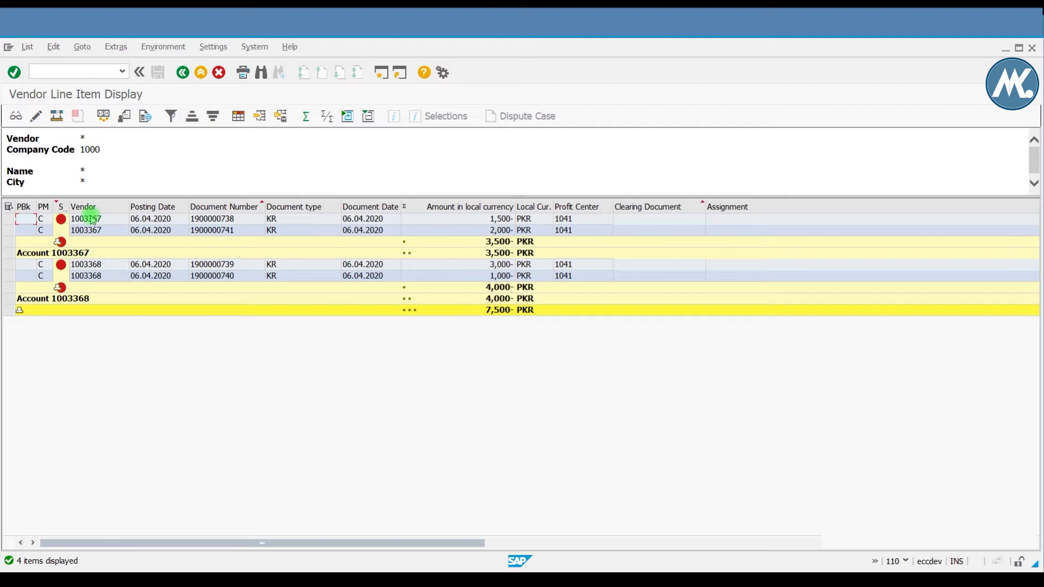
Step: Open the 1,500 PKR invoice of XYZ Co Ltd from the list, switch it to change mode and save it
{"action": "left_click", "coordinate": [95, 220]}
{"action": "left_click", "coordinate": [44, 219]}
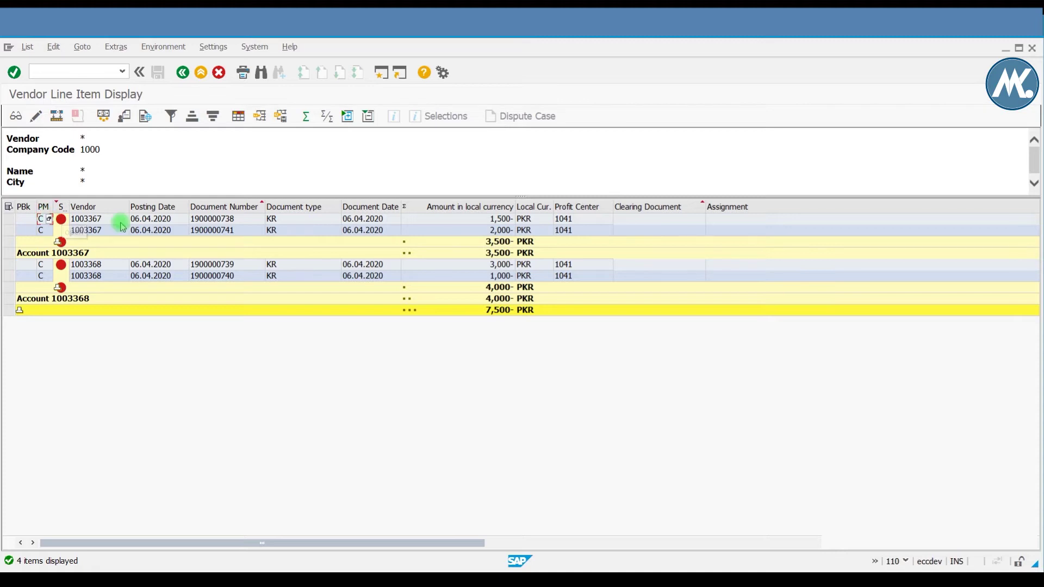
{"action": "left_click", "coordinate": [100, 221]}
{"action": "double_click", "coordinate": [101, 221]}
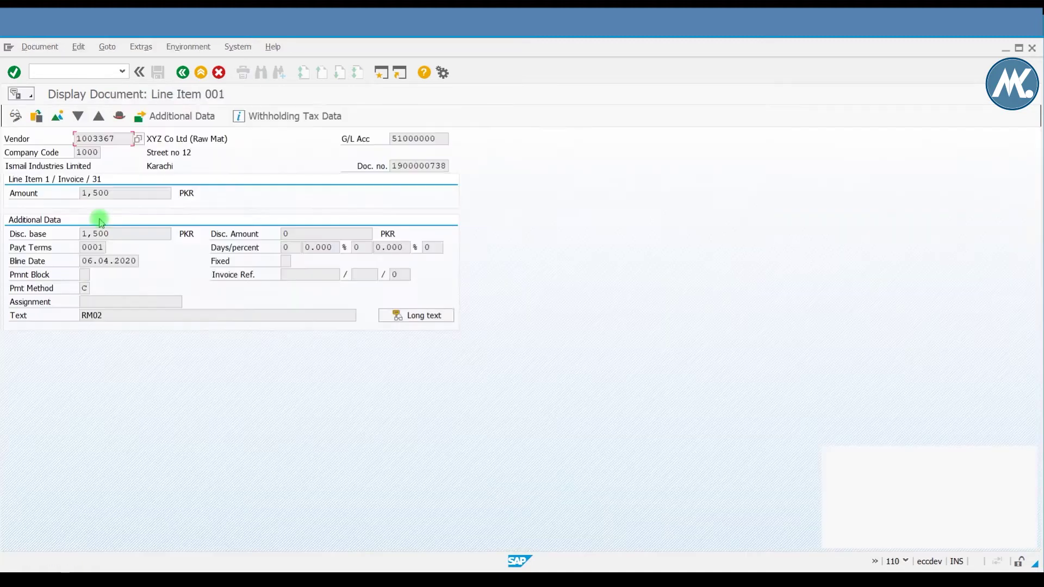
{"action": "left_click", "coordinate": [16, 116]}
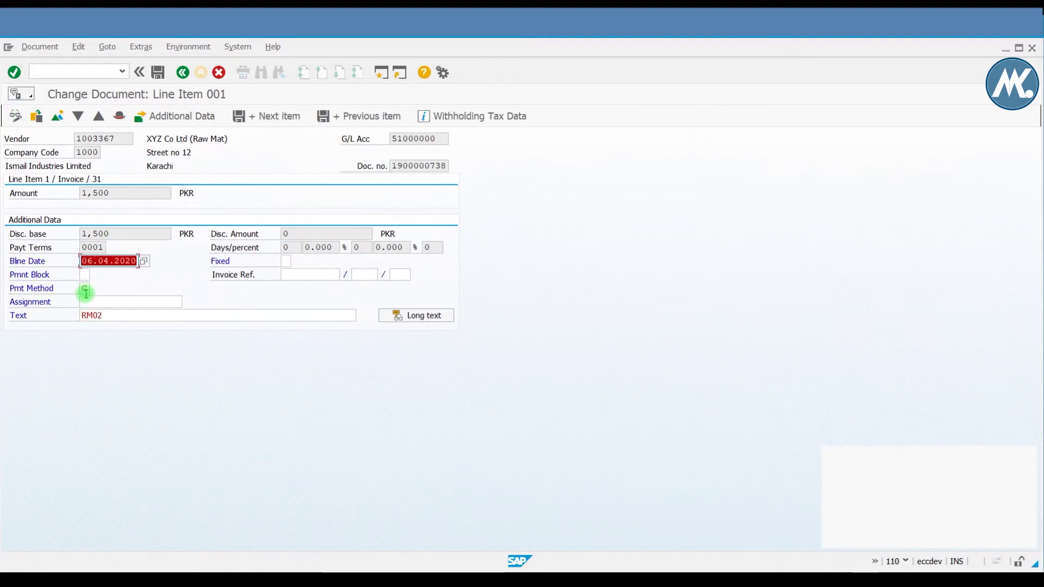
{"action": "left_click", "coordinate": [157, 72]}
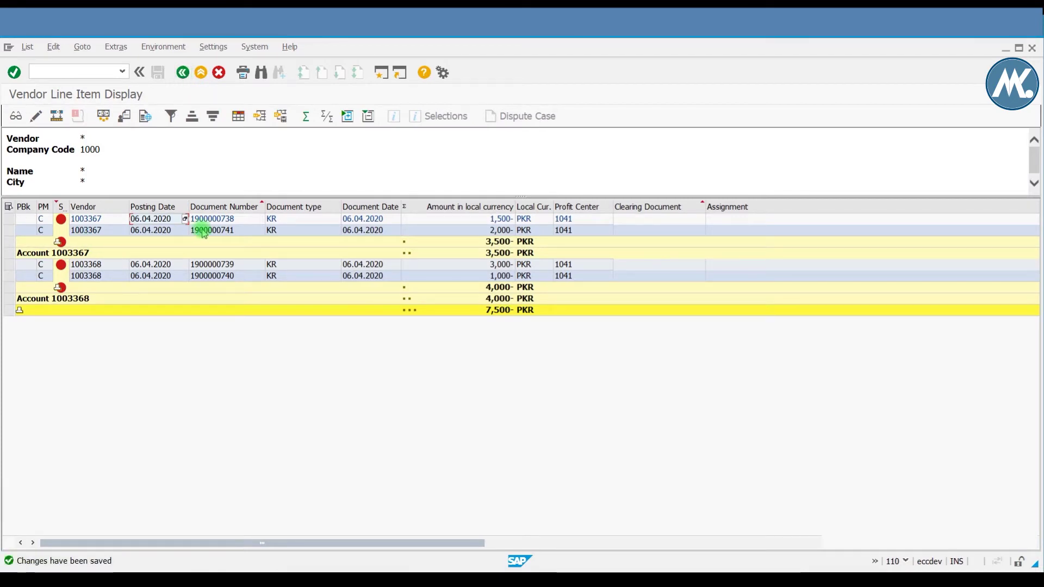
Step: Set payment block R (Invoice verification) on the 2,000 PKR invoice of XYZ Co Ltd and save the document
{"action": "double_click", "coordinate": [134, 229]}
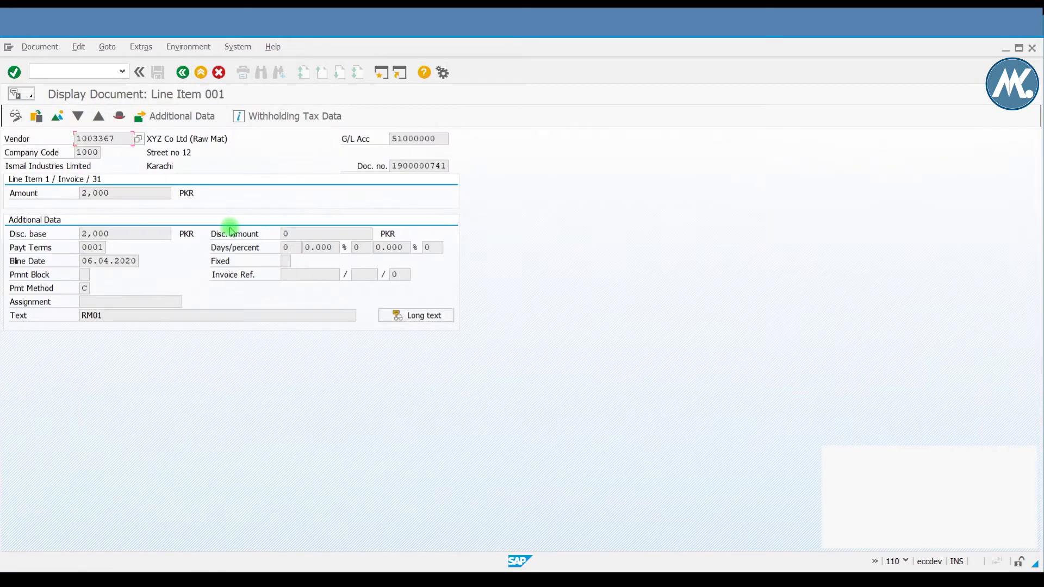
{"action": "left_click", "coordinate": [18, 114]}
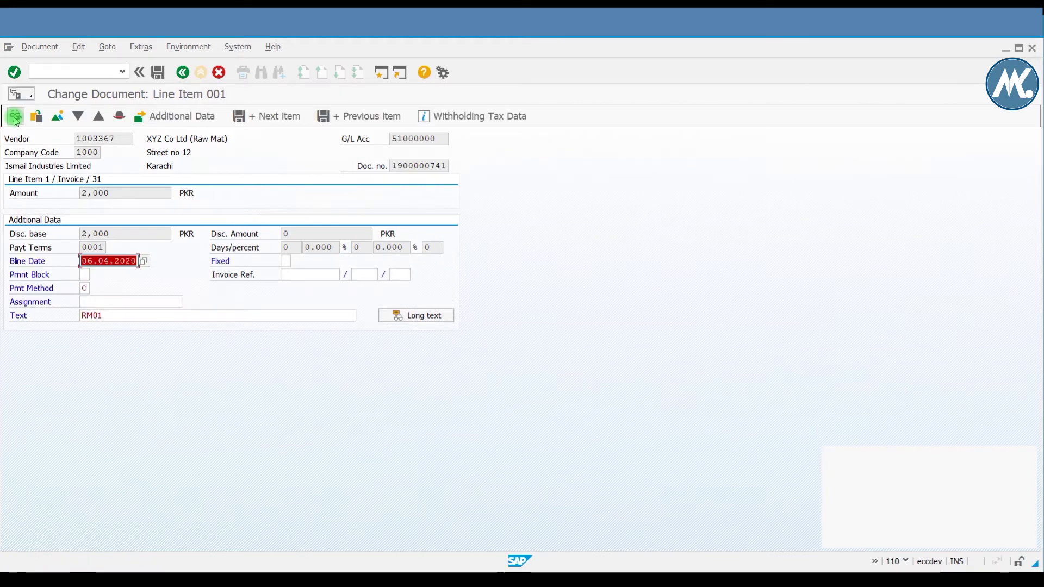
{"action": "left_click", "coordinate": [82, 275]}
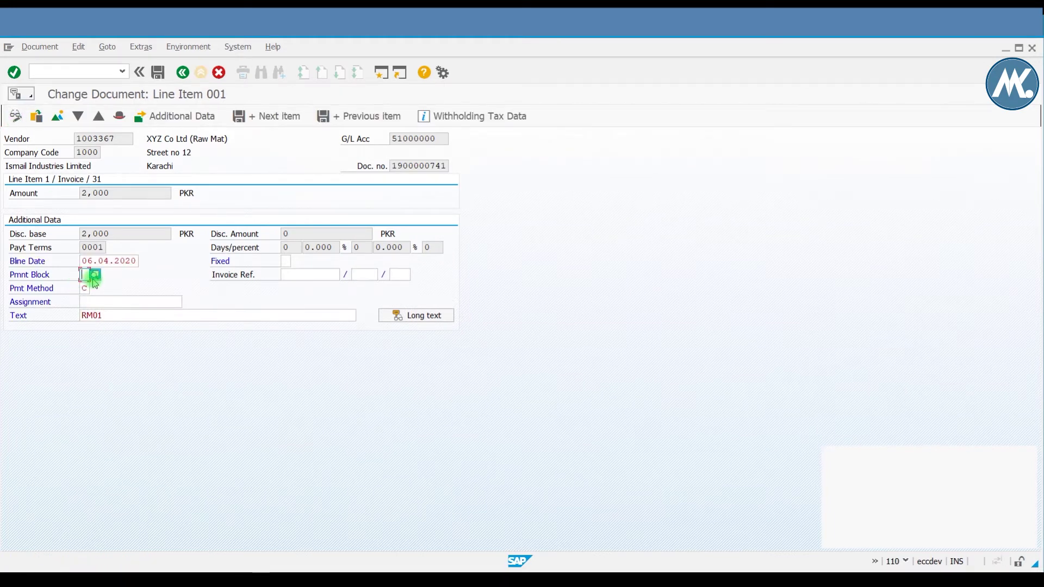
{"action": "left_click", "coordinate": [92, 276]}
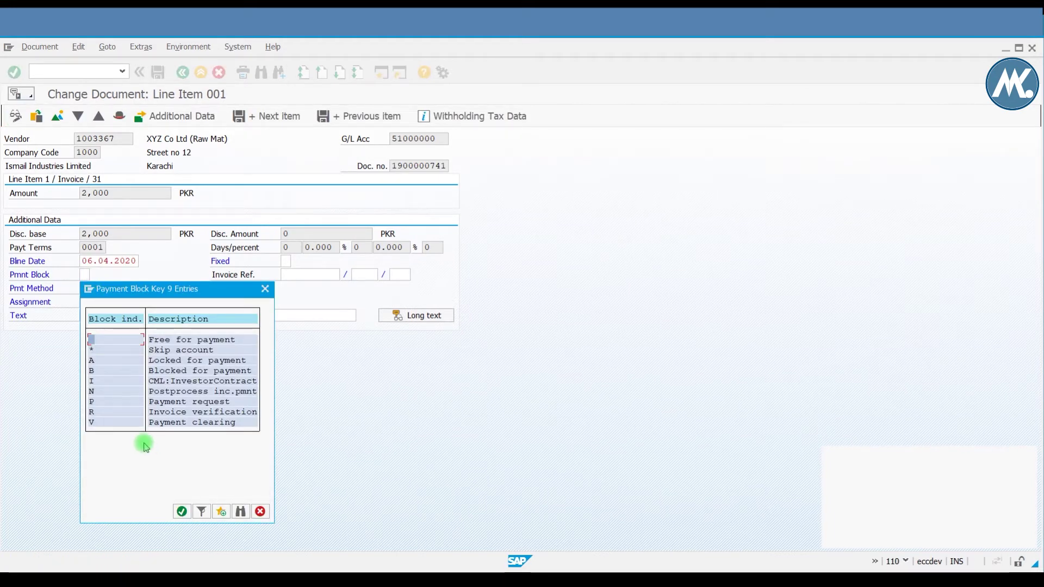
{"action": "left_click", "coordinate": [108, 413]}
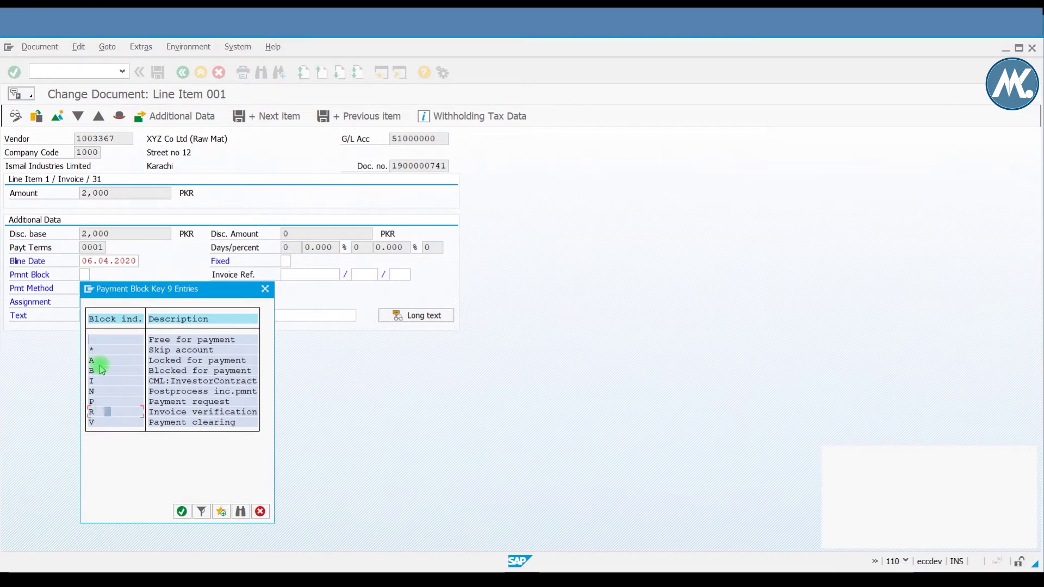
{"action": "double_click", "coordinate": [113, 413]}
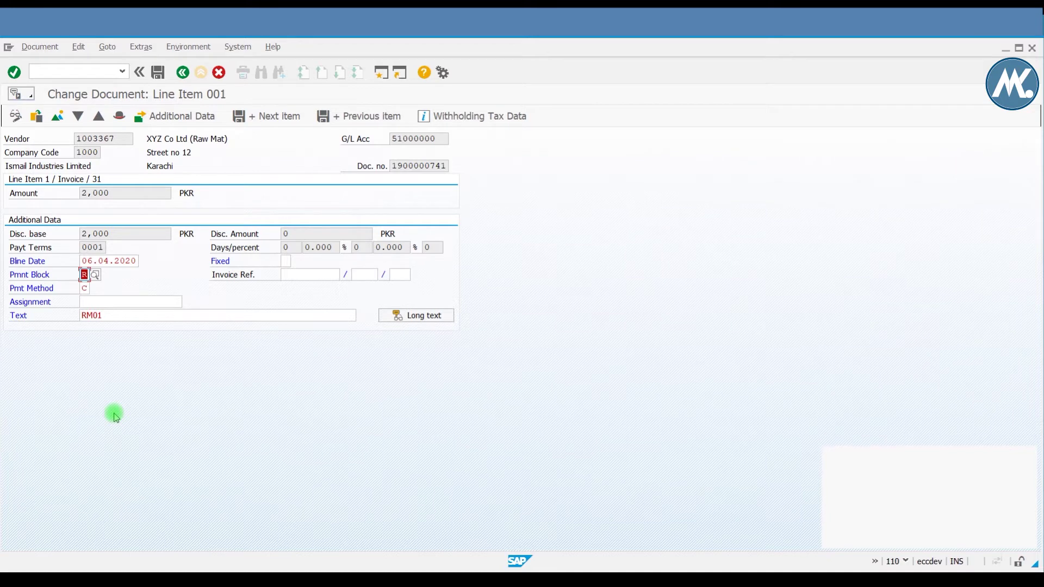
{"action": "left_click", "coordinate": [163, 74]}
Step: Leave the vendor line item display and open the automatic payment transaction F110
{"action": "left_click", "coordinate": [181, 72]}
{"action": "left_click", "coordinate": [182, 73]}
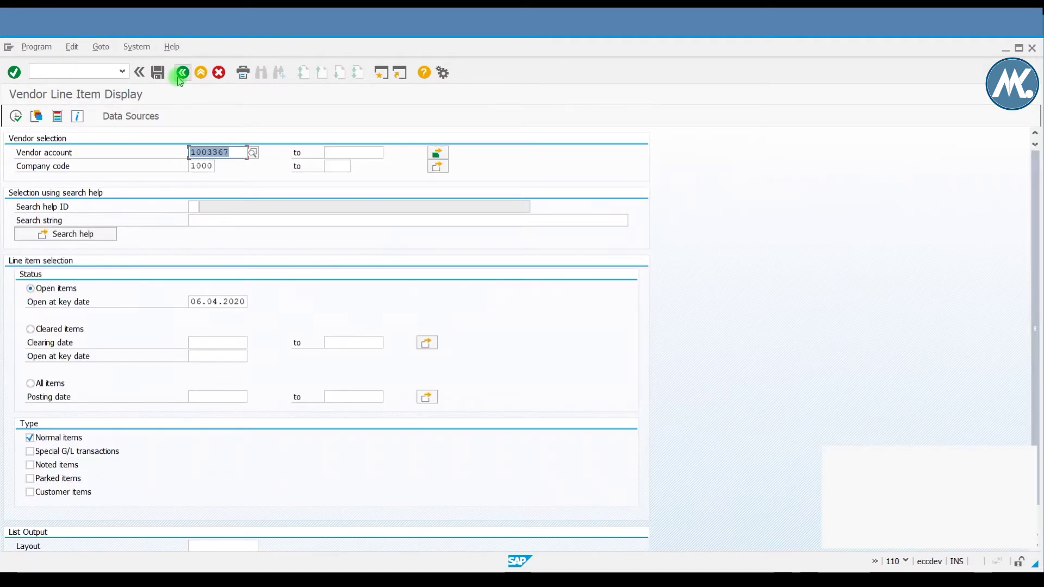
{"action": "left_click", "coordinate": [182, 73]}
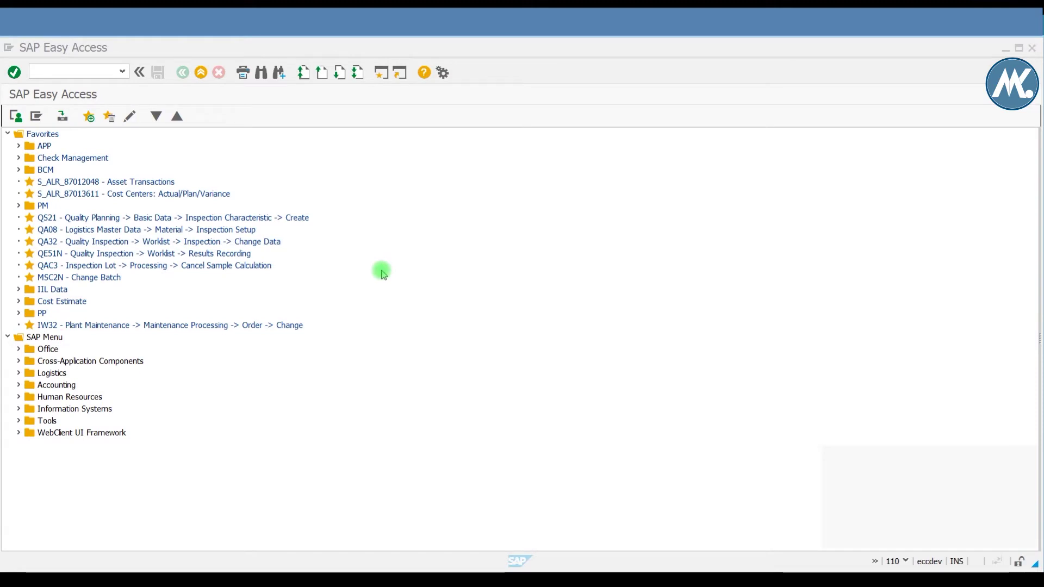
{"action": "left_click", "coordinate": [73, 73]}
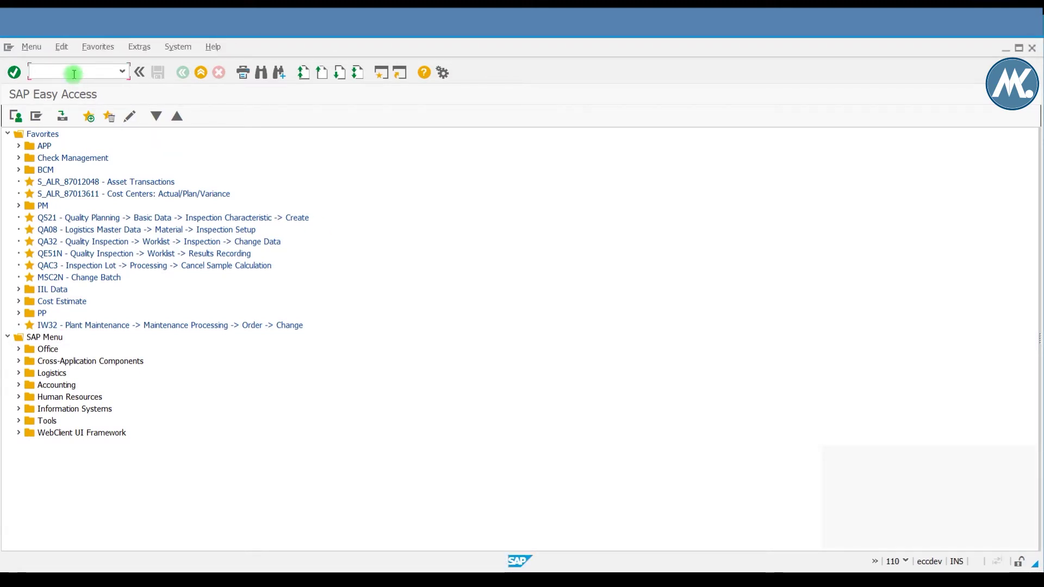
{"action": "type", "text": "f110"}
{"action": "key", "text": "Return"}
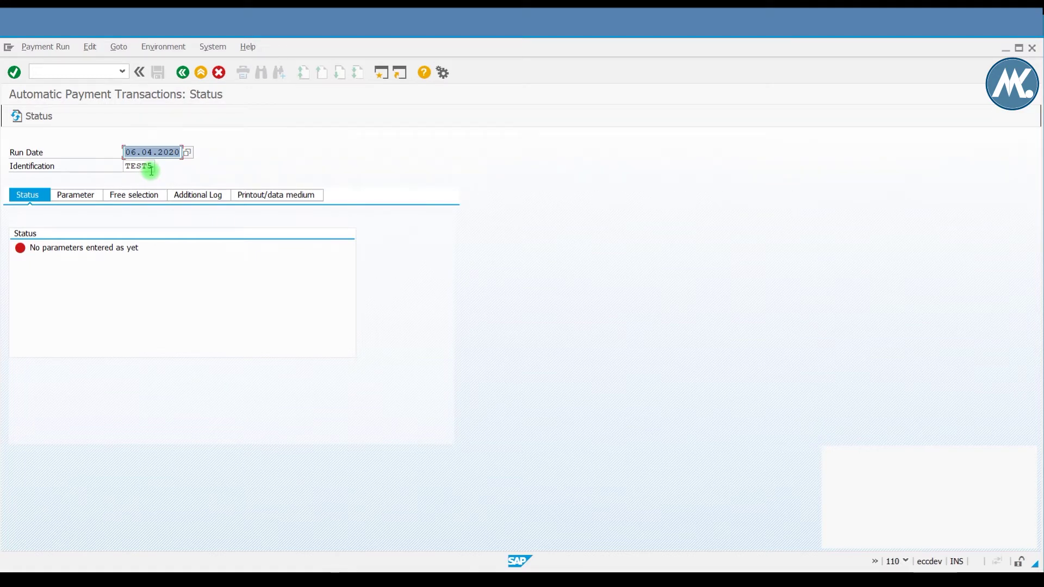
Step: Open the parameters of payment run TEST5 dated 06.04.2020 and go to the company code entry in the payments control
{"action": "left_click", "coordinate": [69, 196]}
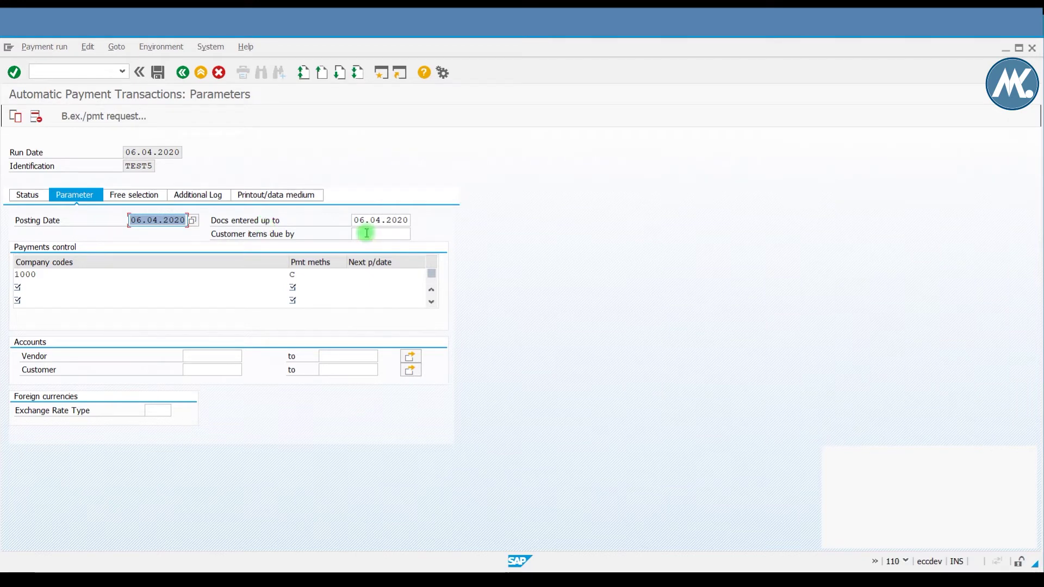
{"action": "left_click", "coordinate": [96, 274]}
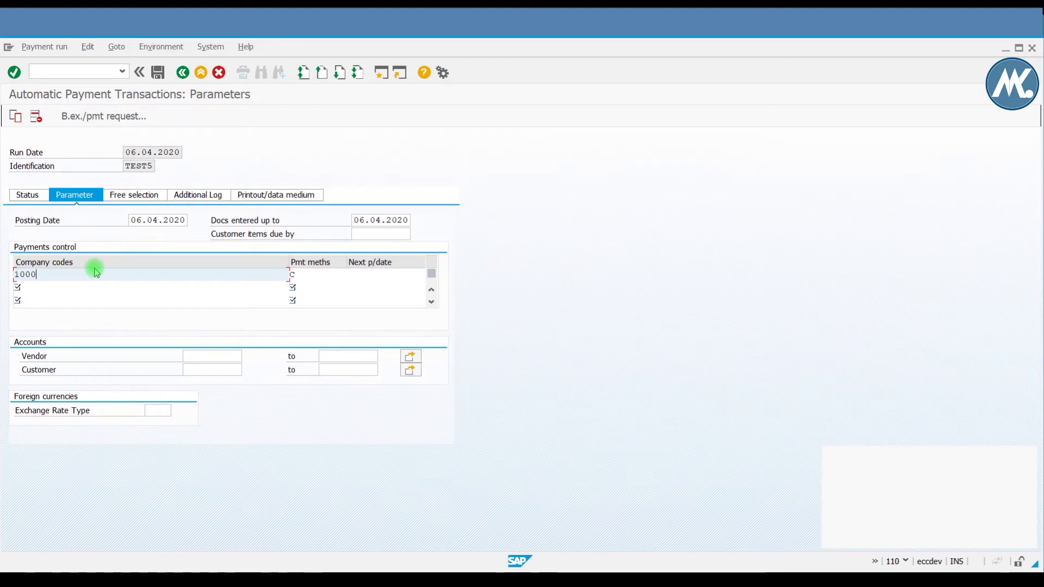
{"action": "key", "text": "BackSpace"}
{"action": "key", "text": "BackSpace"}
{"action": "key", "text": "BackSpace"}
{"action": "key", "text": "BackSpace"}
Step: Add Bank Transfer (T) to Smart Cheque (C) as payment methods for company code 1000 in the payments control
{"action": "left_click", "coordinate": [315, 271]}
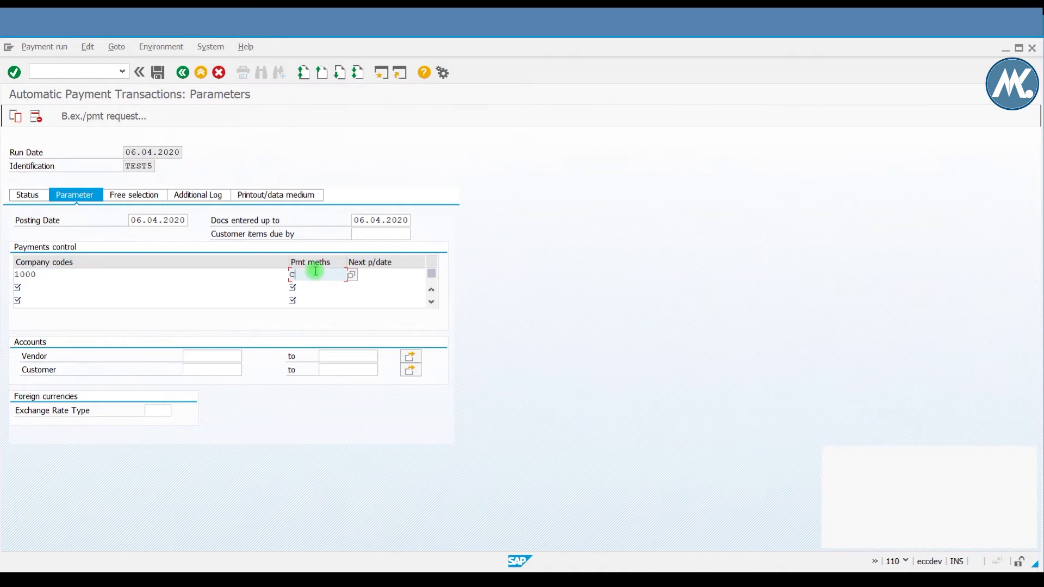
{"action": "left_click", "coordinate": [352, 275]}
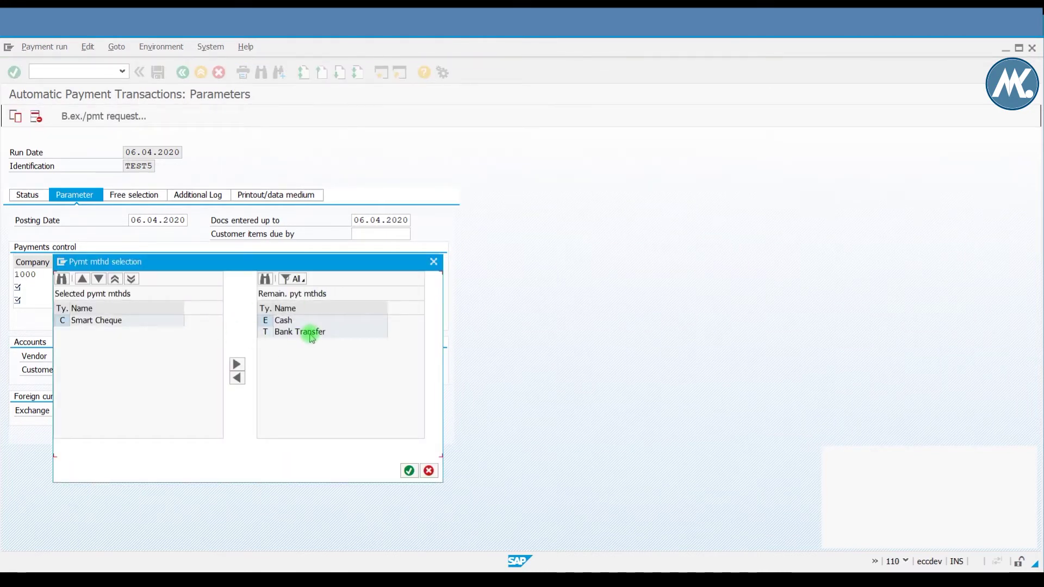
{"action": "left_click", "coordinate": [311, 332]}
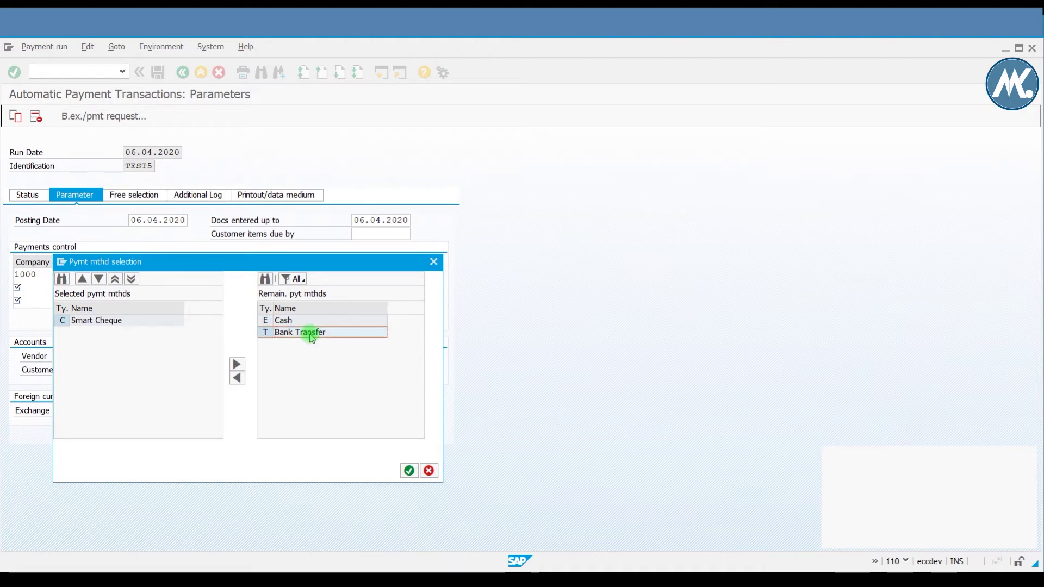
{"action": "left_click", "coordinate": [237, 377]}
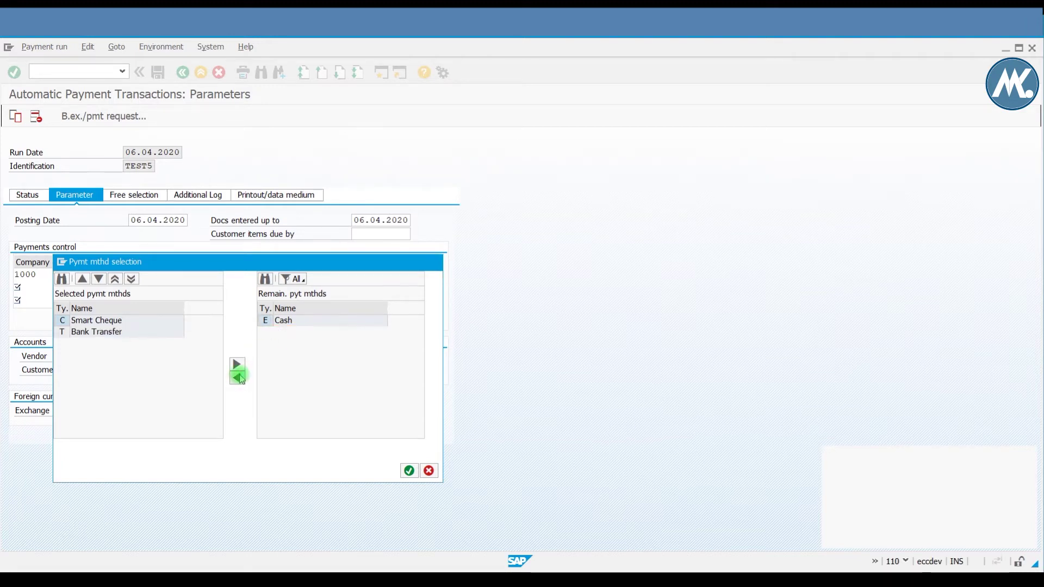
{"action": "left_click", "coordinate": [409, 470]}
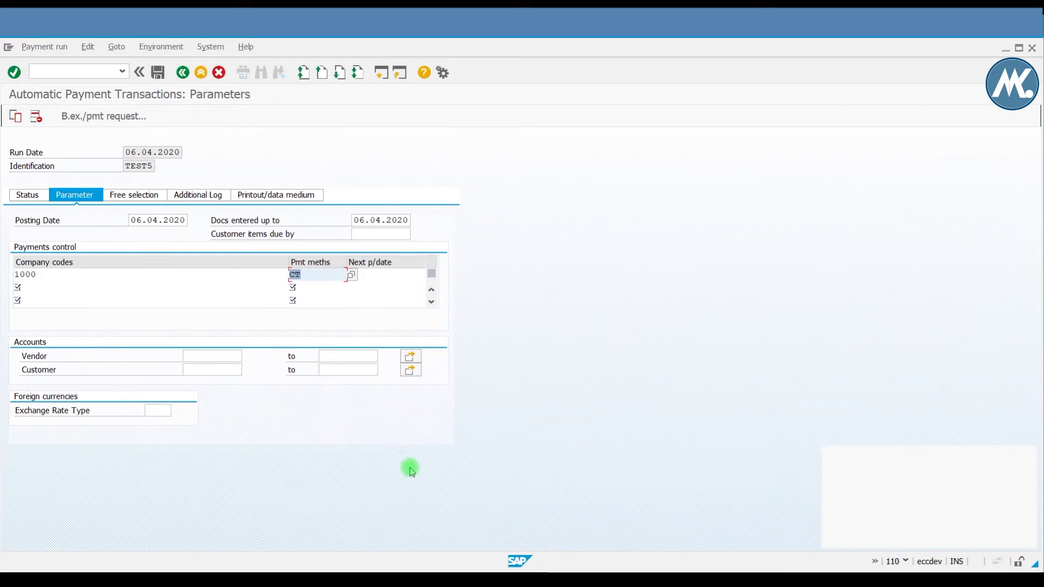
{"action": "left_click", "coordinate": [321, 274]}
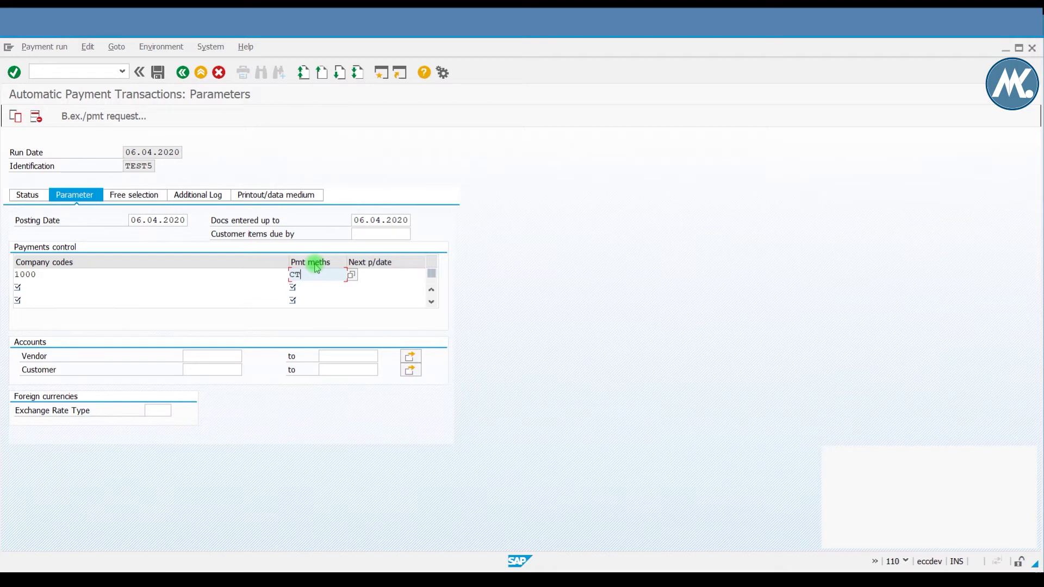
Step: Leave only payment method C for company code 1000 and set the next payment date to 06.05.2020
{"action": "key", "text": "BackSpace"}
{"action": "left_click", "coordinate": [373, 274]}
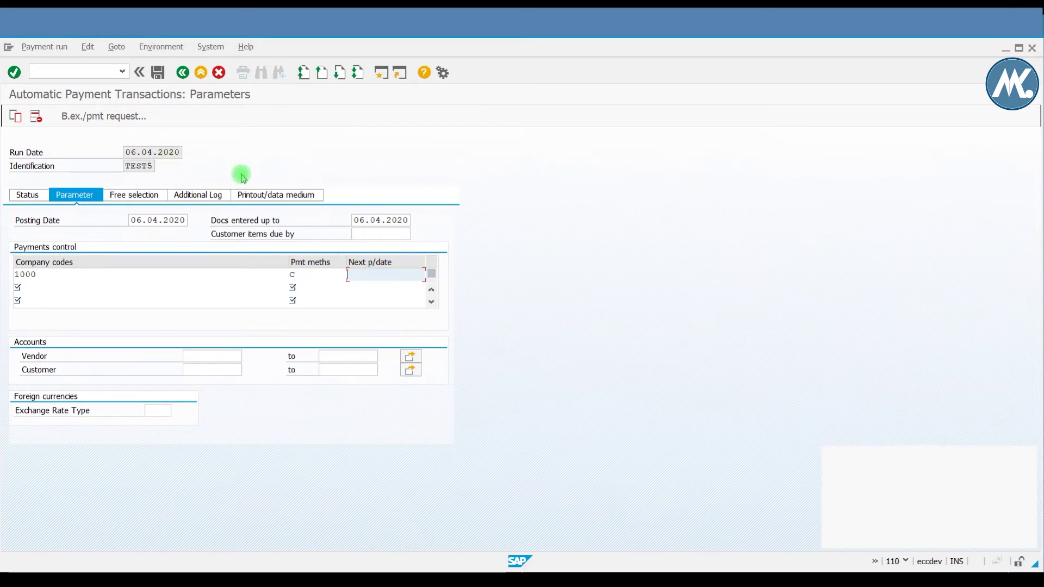
{"action": "left_click", "coordinate": [350, 273]}
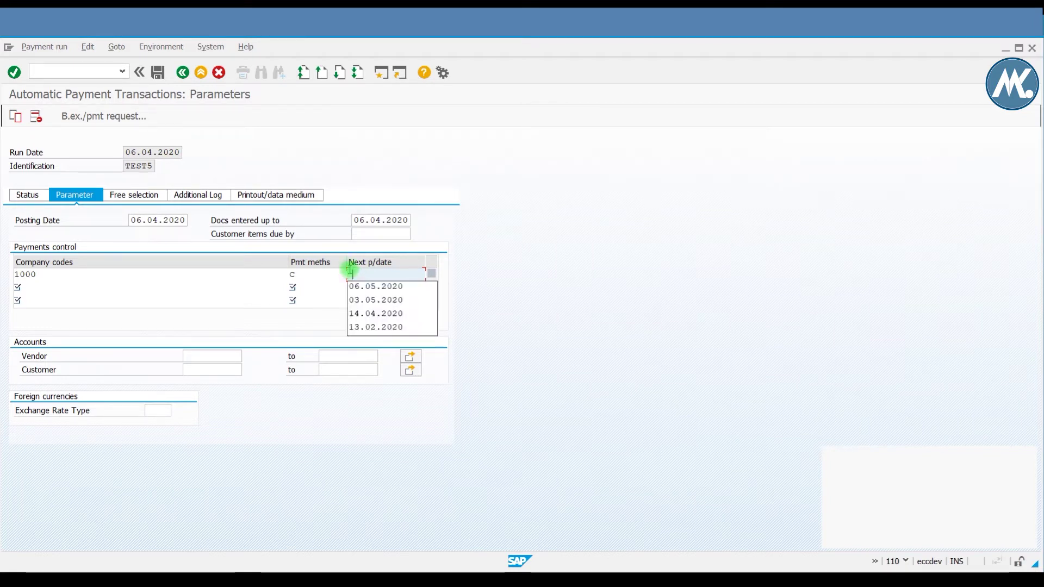
{"action": "left_click", "coordinate": [359, 288]}
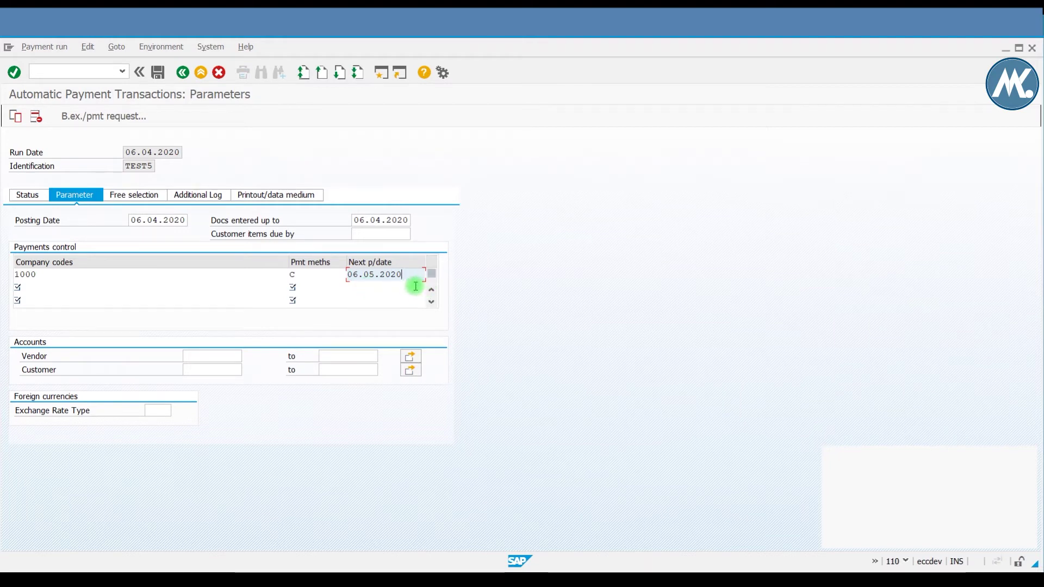
Step: Restrict the run to two vendor accounts, choosing the first two suggested vendor numbers as single values in the multiple selection
{"action": "left_click", "coordinate": [213, 355]}
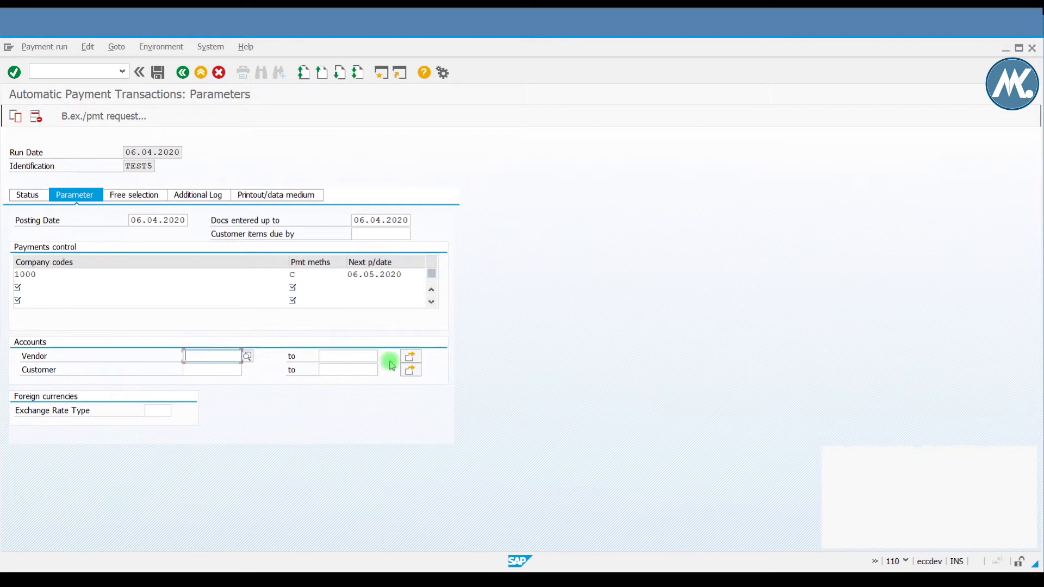
{"action": "left_click", "coordinate": [411, 359]}
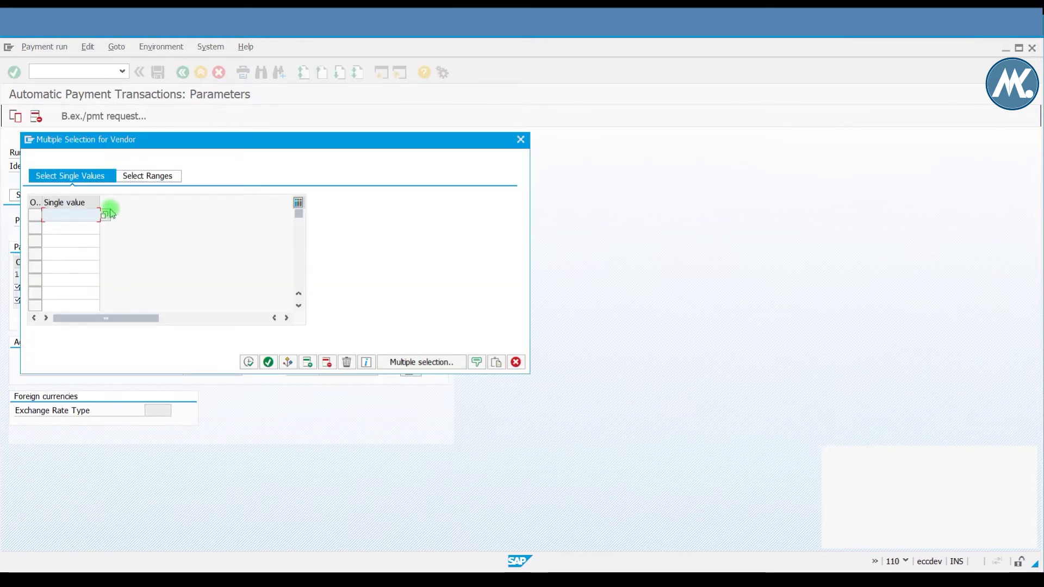
{"action": "key", "text": "BackSpace"}
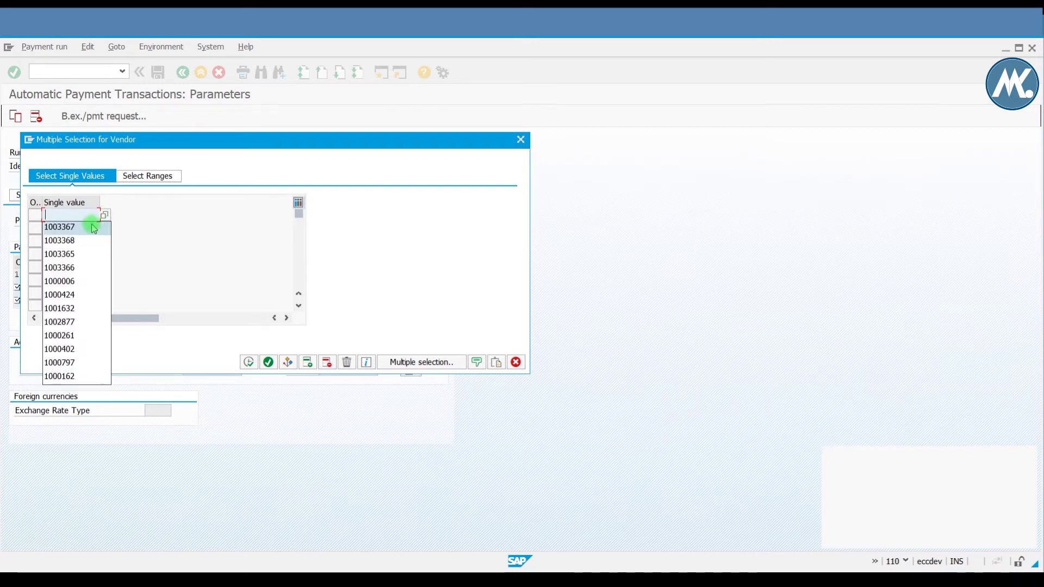
{"action": "left_click", "coordinate": [94, 228]}
{"action": "left_click", "coordinate": [84, 225]}
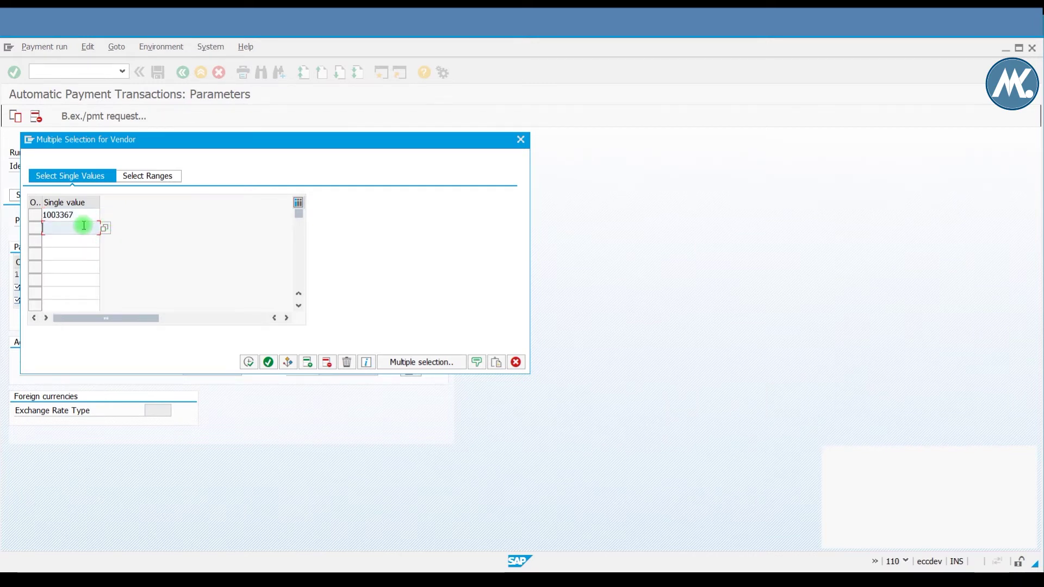
{"action": "key", "text": "BackSpace"}
{"action": "left_click", "coordinate": [82, 252]}
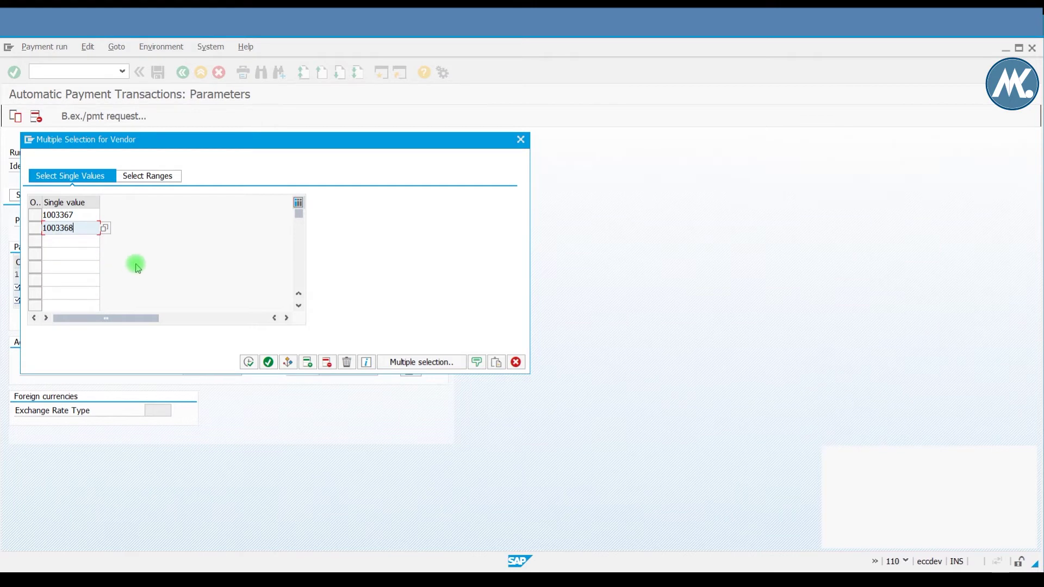
{"action": "left_click", "coordinate": [249, 362]}
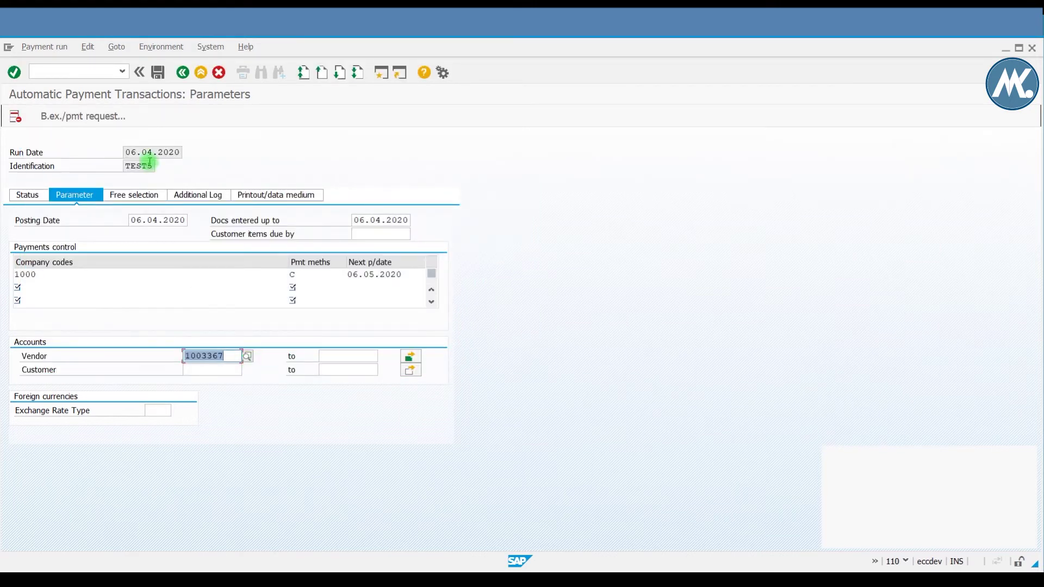
{"action": "left_click", "coordinate": [148, 196]}
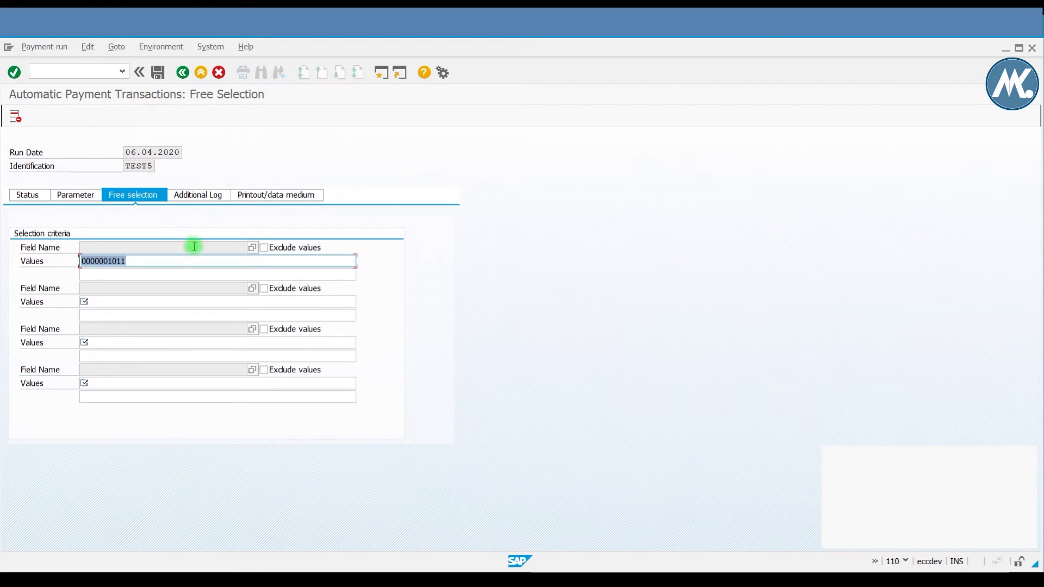
{"action": "left_click", "coordinate": [253, 249]}
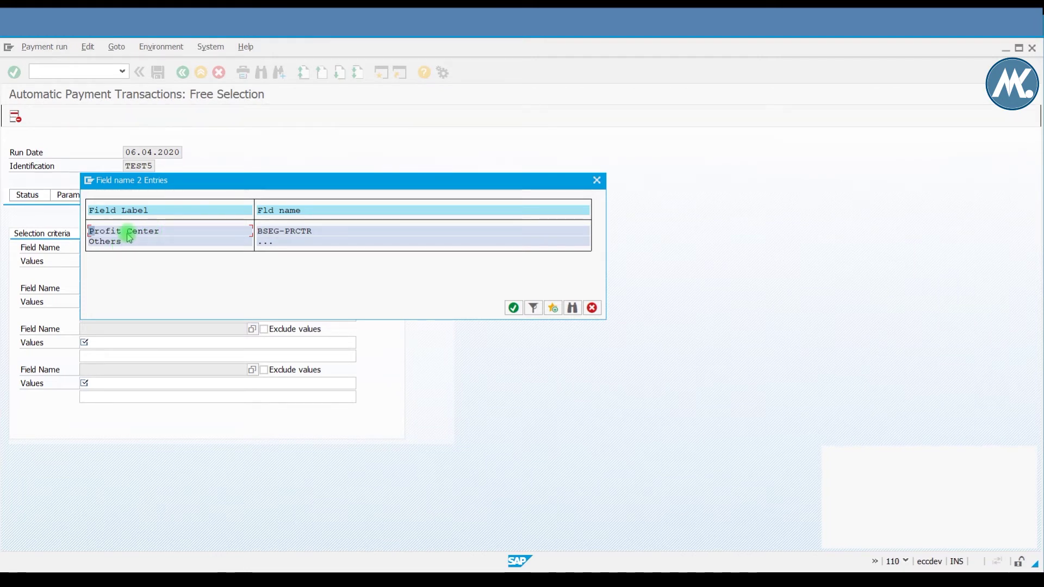
{"action": "double_click", "coordinate": [129, 235]}
{"action": "left_click", "coordinate": [142, 260]}
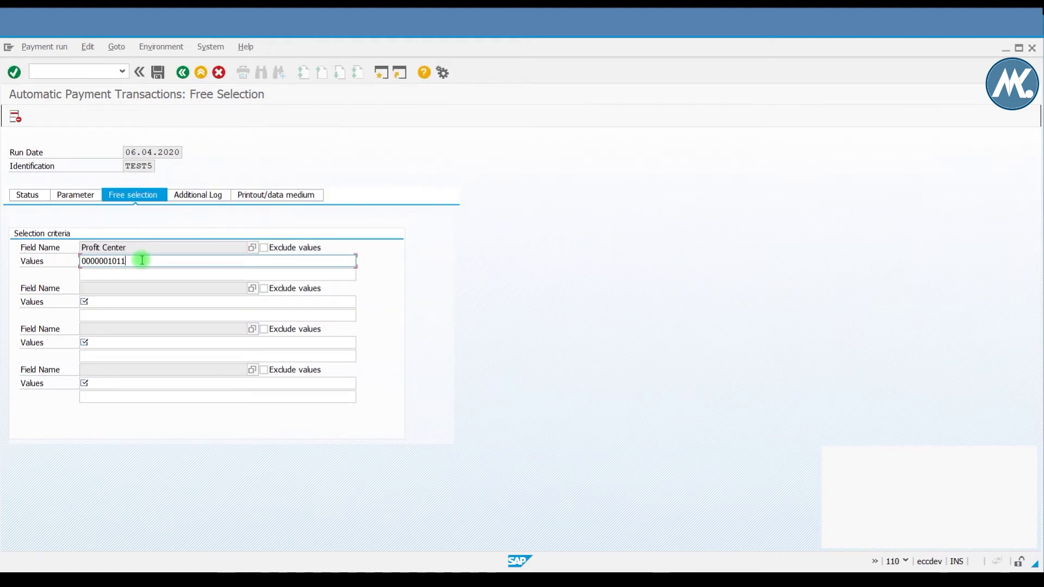
{"action": "left_click_drag", "start_coordinate": [142, 260], "coordinate": [36, 249]}
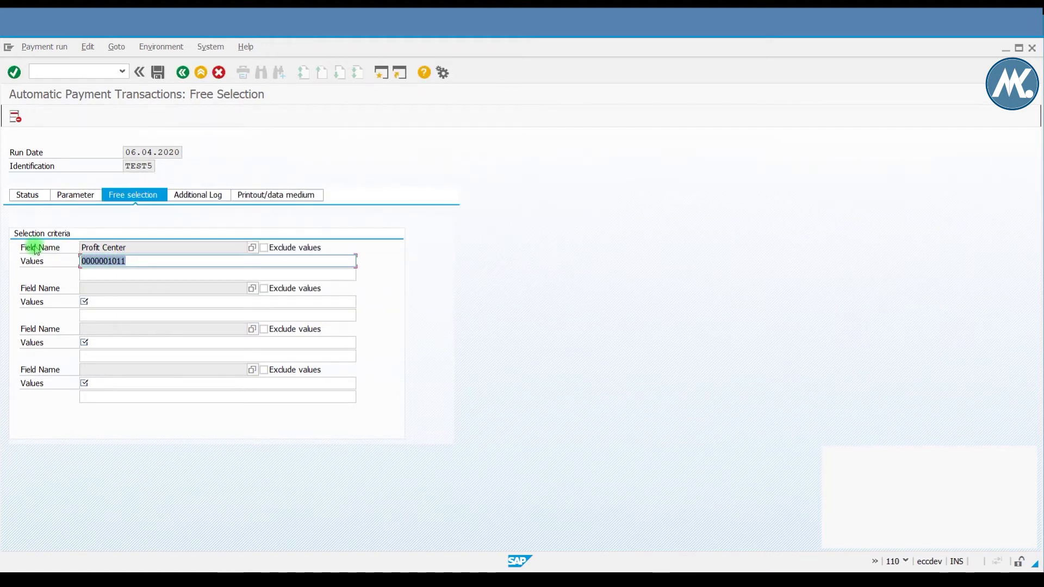
{"action": "key", "text": "BackSpace"}
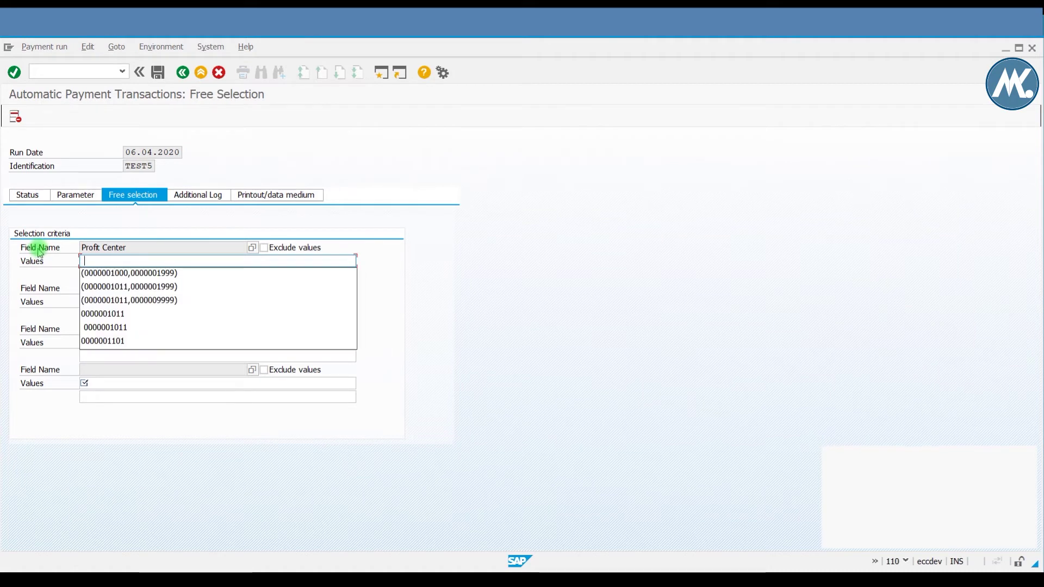
{"action": "left_click", "coordinate": [102, 274]}
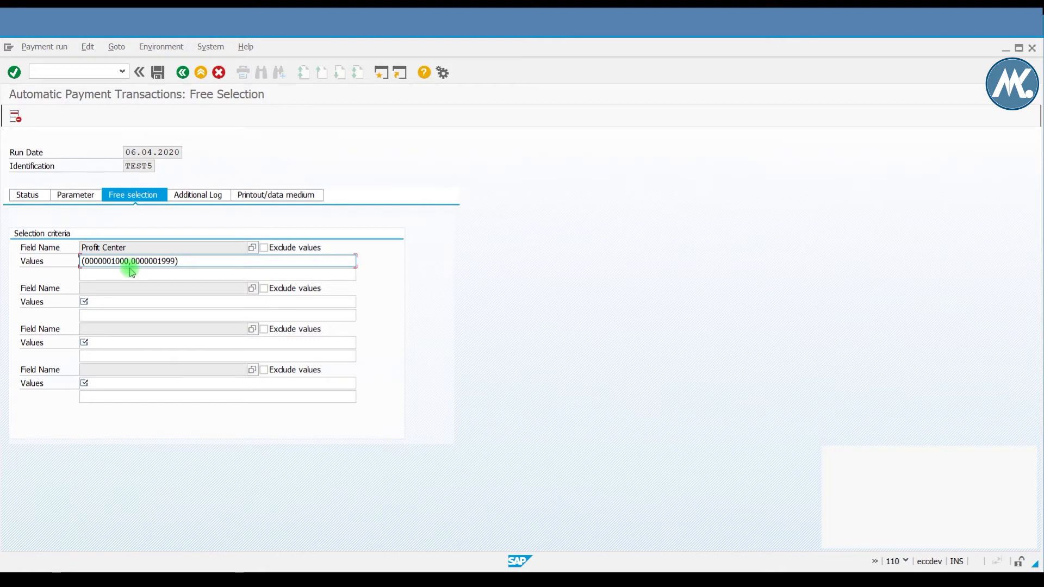
Step: Review the additional log and printout/data medium settings, and save the payment run parameters
{"action": "left_click", "coordinate": [201, 196]}
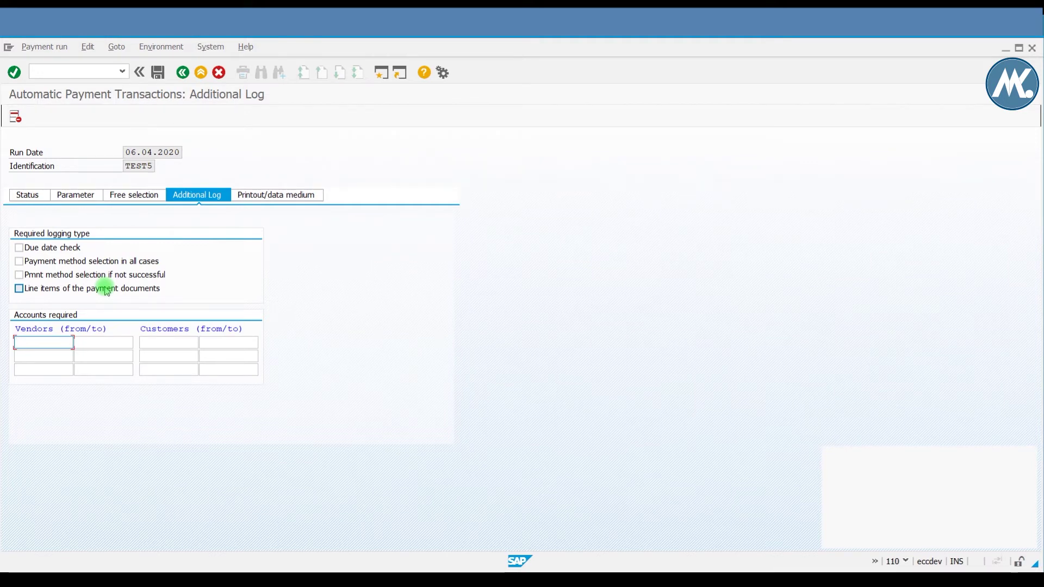
{"action": "left_click", "coordinate": [263, 197]}
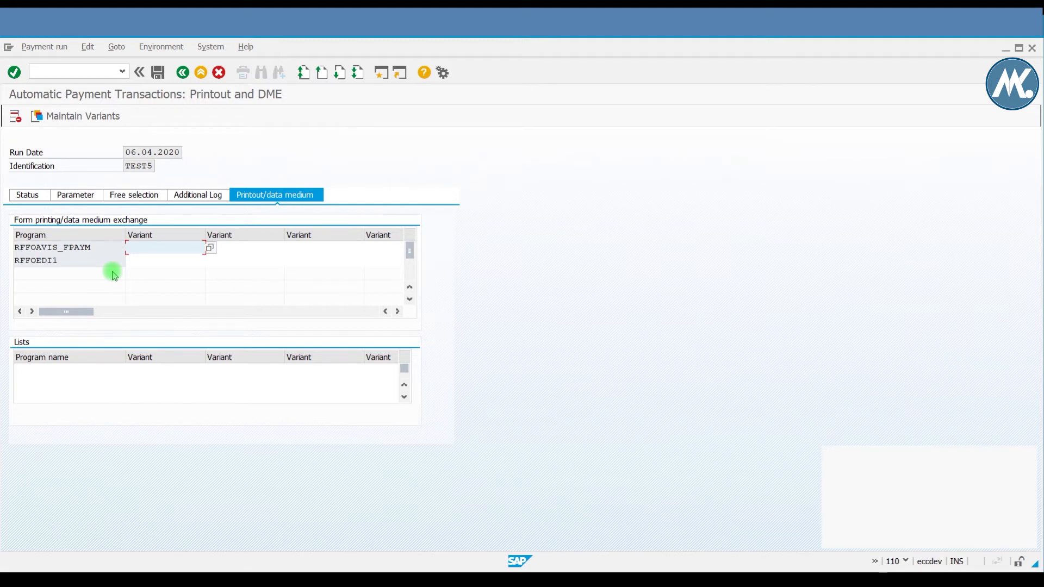
{"action": "left_click", "coordinate": [98, 376]}
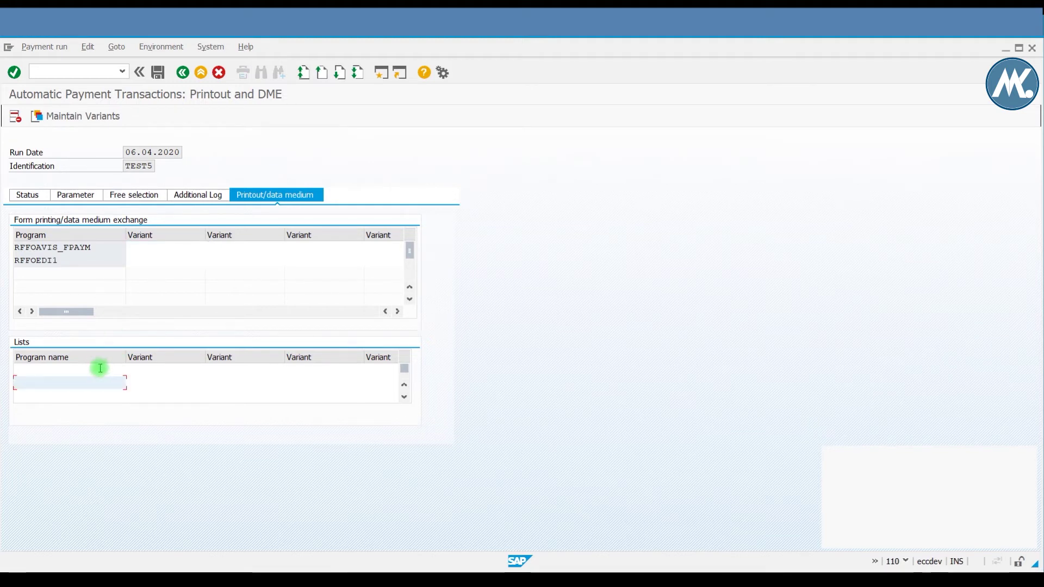
{"action": "left_click", "coordinate": [99, 368]}
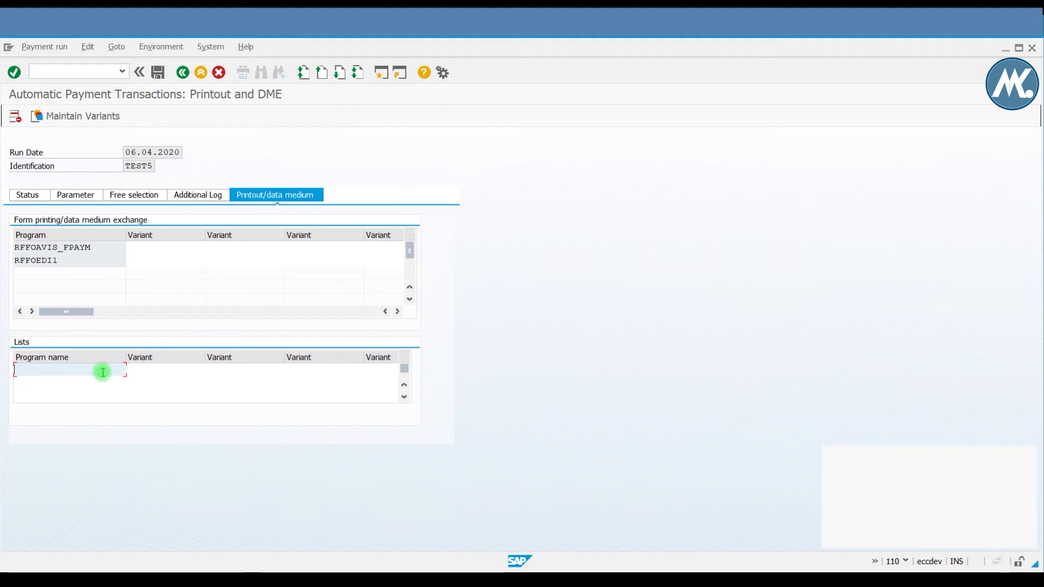
{"action": "left_click", "coordinate": [152, 369]}
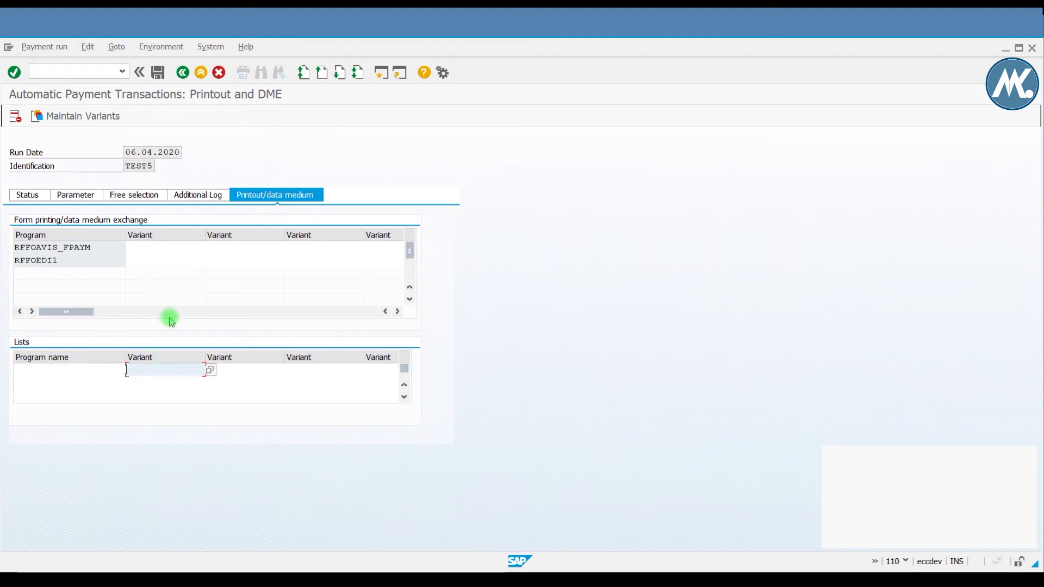
{"action": "left_click", "coordinate": [28, 195]}
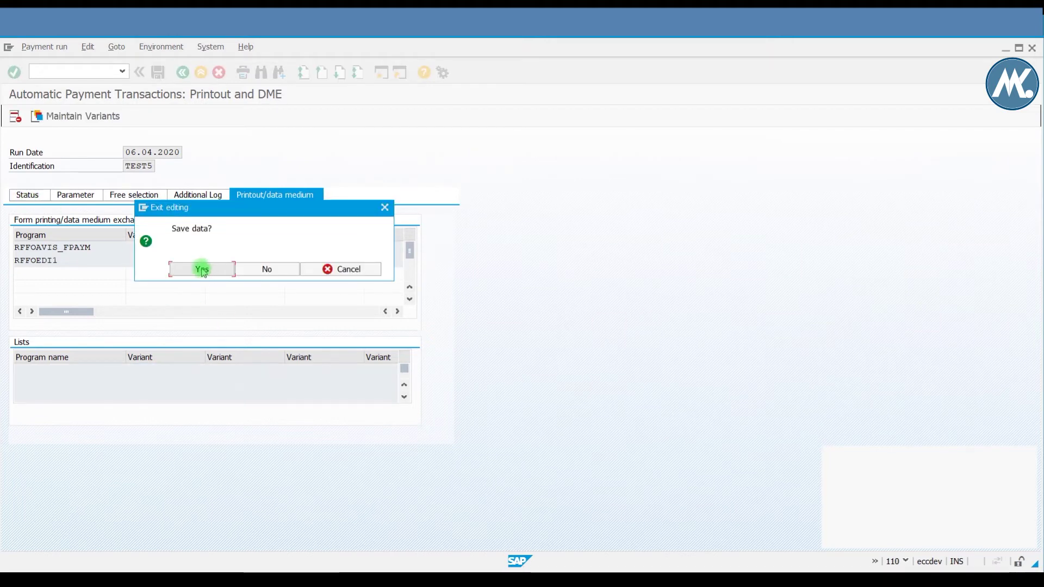
{"action": "left_click", "coordinate": [201, 268]}
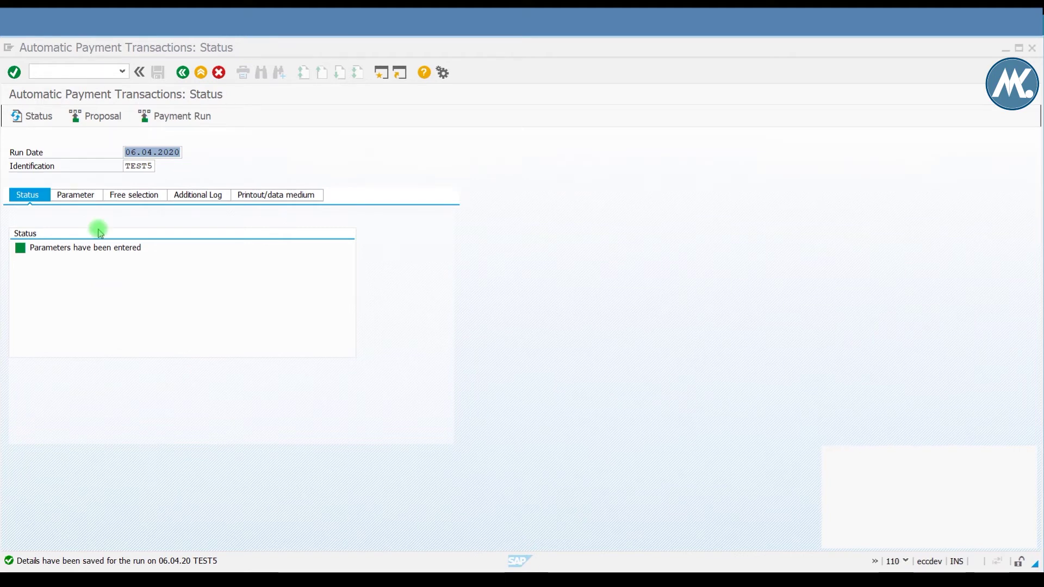
Step: Schedule the payment proposal to start immediately without creating a payment medium, and refresh the run status
{"action": "left_click", "coordinate": [108, 117]}
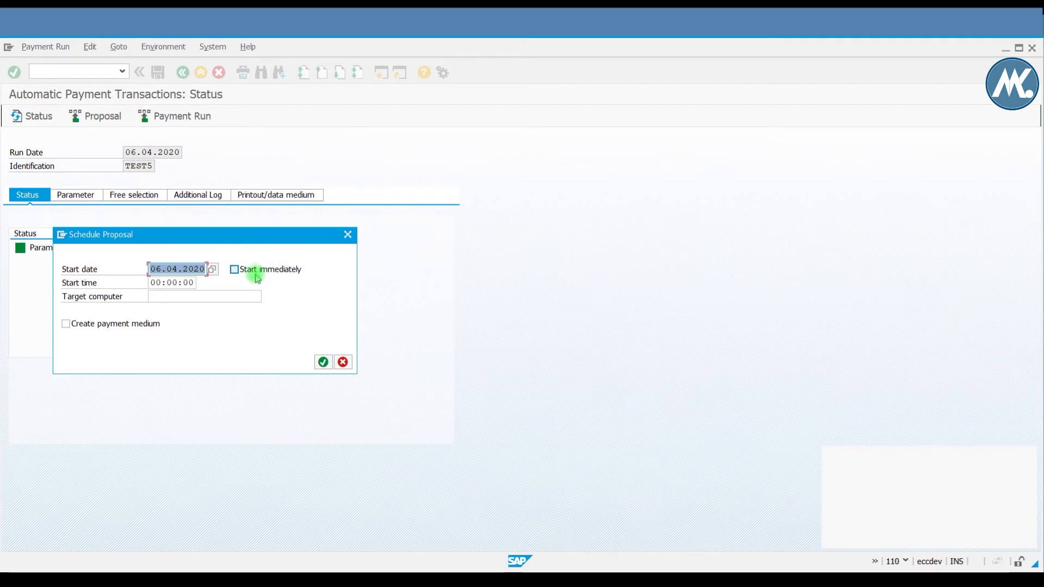
{"action": "left_click", "coordinate": [248, 271]}
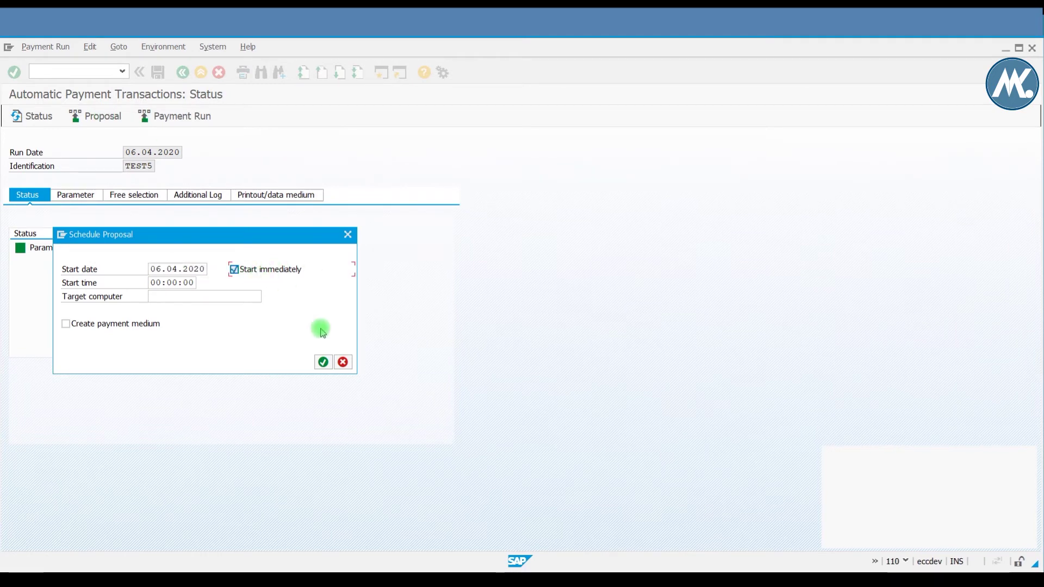
{"action": "left_click", "coordinate": [323, 362]}
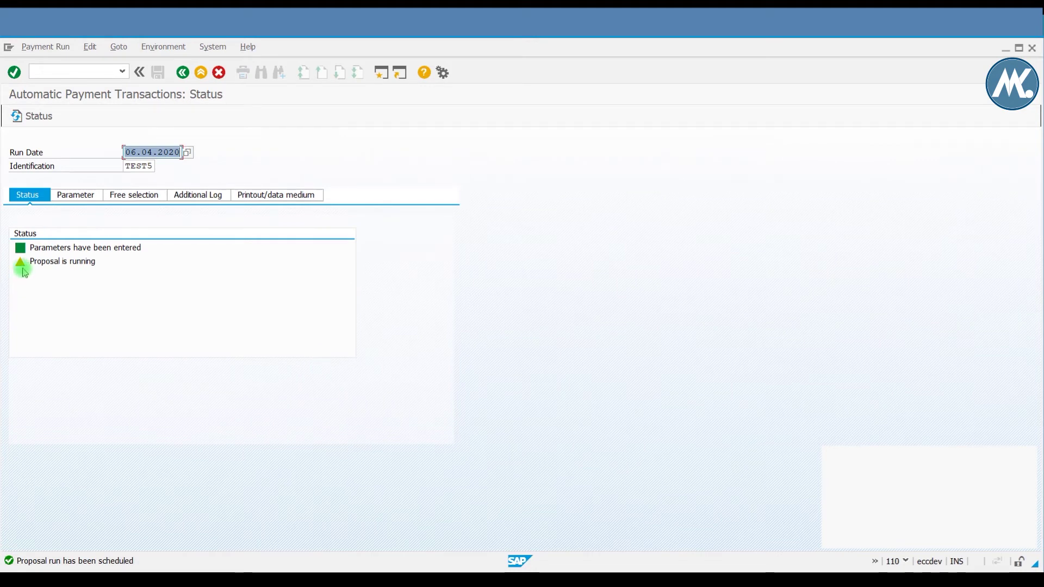
{"action": "mouse_move", "coordinate": [25, 270]}
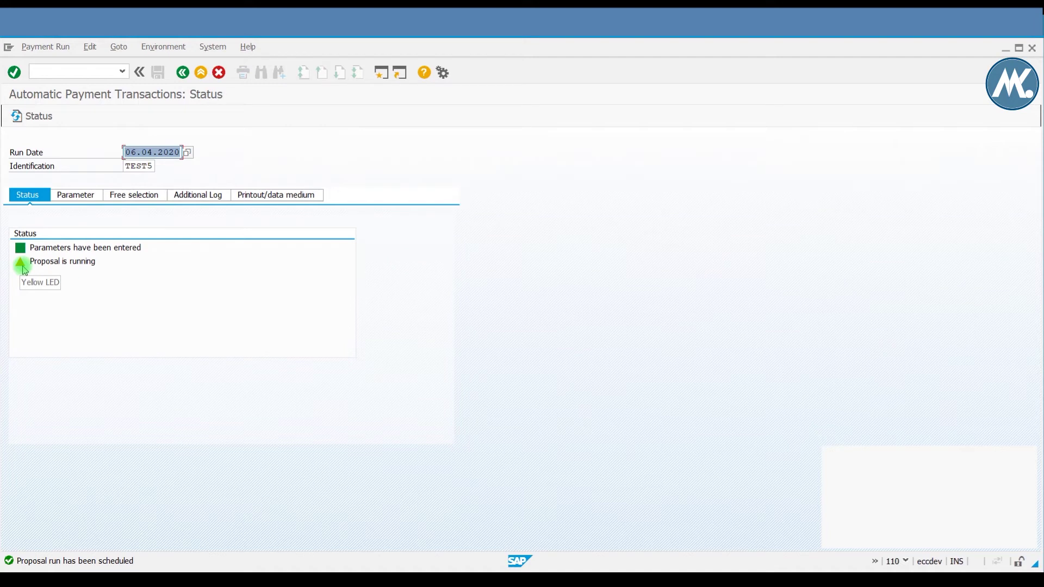
{"action": "left_click", "coordinate": [18, 116]}
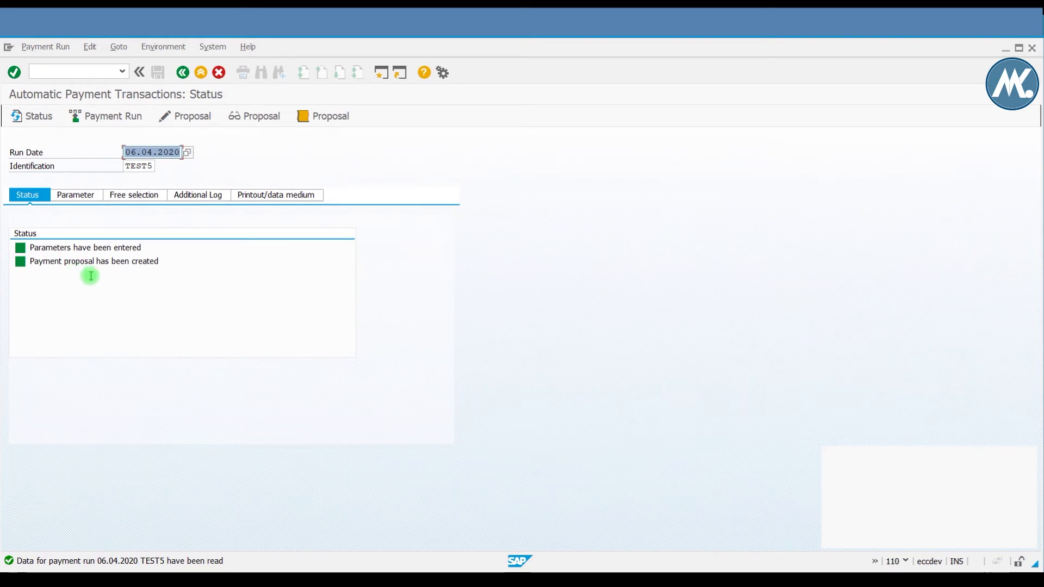
Step: Check the proposal's job log and display the proposal for the Raw Material work package of company code 1000
{"action": "left_click", "coordinate": [331, 120]}
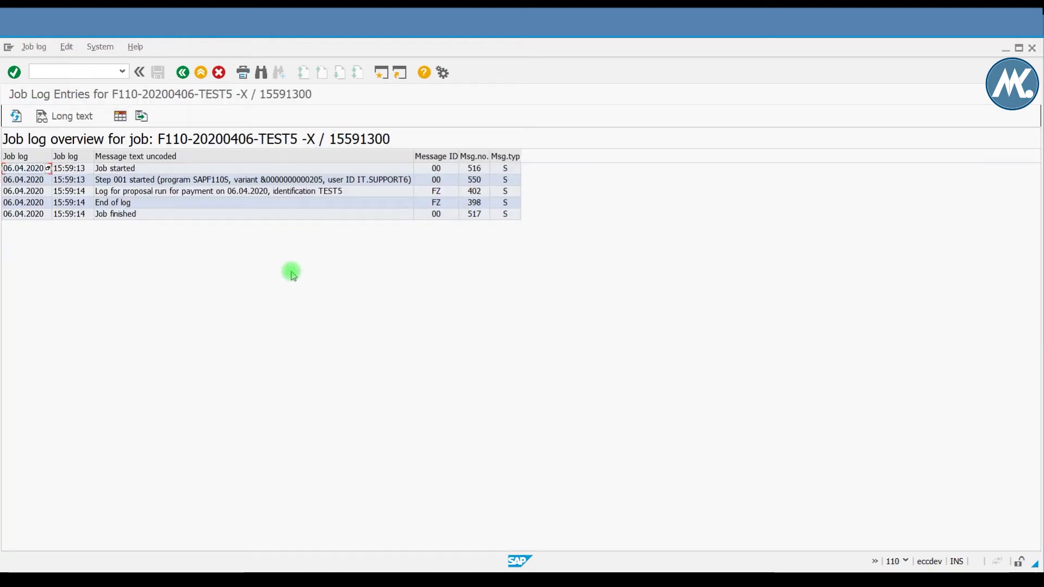
{"action": "left_click", "coordinate": [184, 72]}
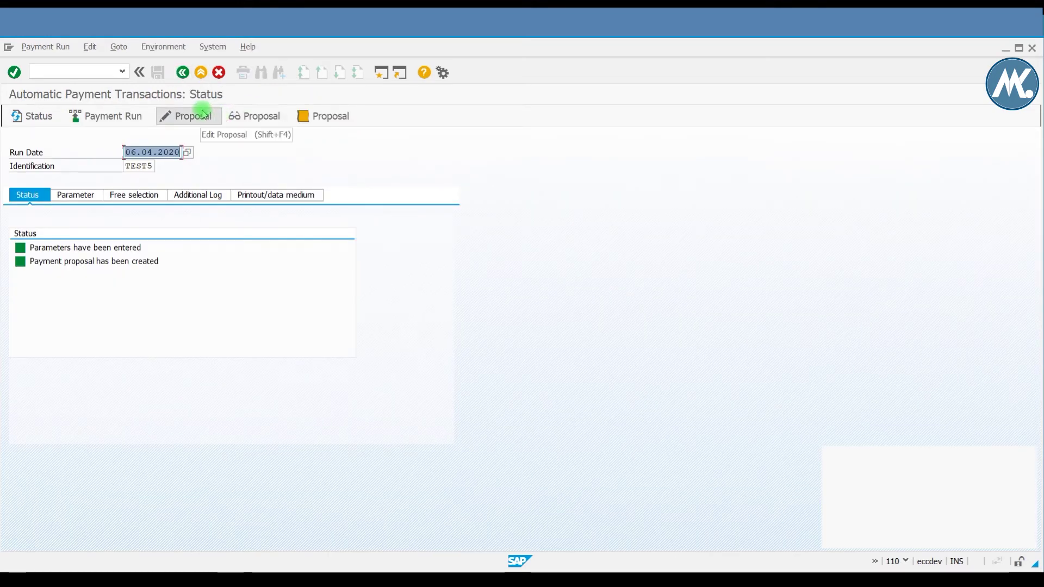
{"action": "left_click", "coordinate": [261, 125]}
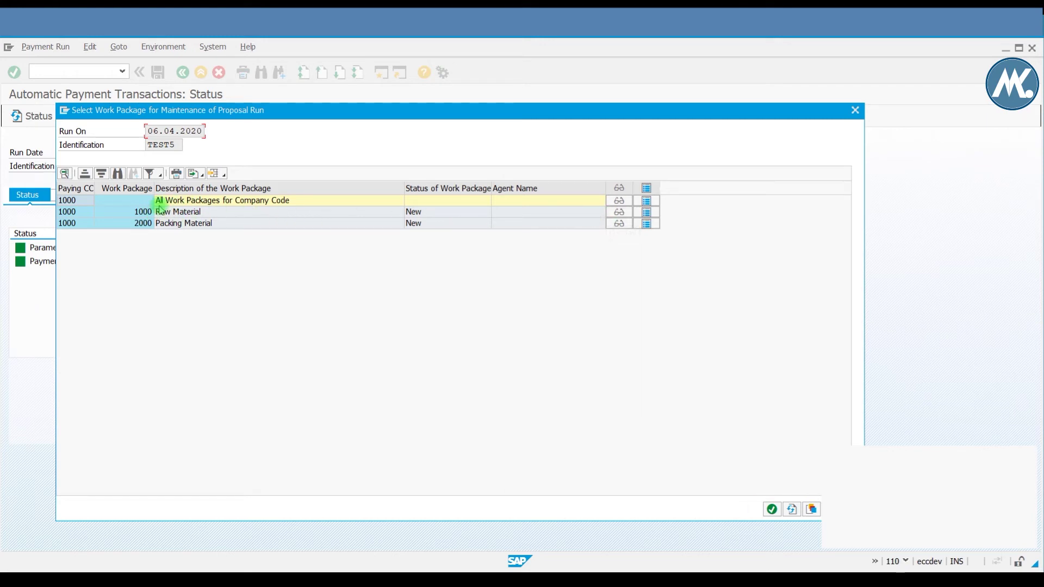
{"action": "left_click", "coordinate": [620, 213]}
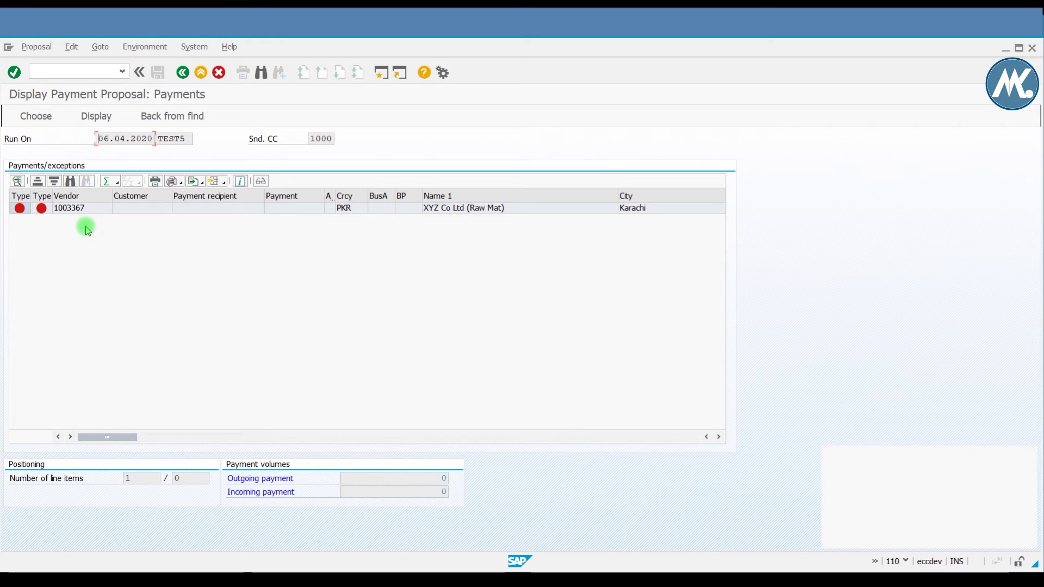
Step: Open the items of vendor XYZ Co Ltd (Raw Mat) and check the payment block details of the 1,500 PKR invoice
{"action": "left_click", "coordinate": [80, 211]}
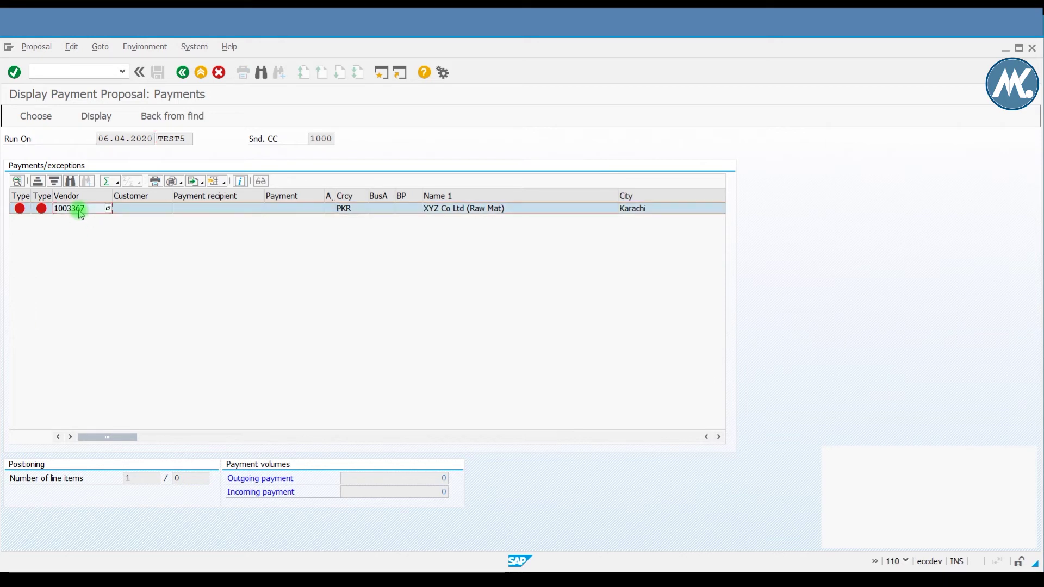
{"action": "double_click", "coordinate": [80, 210]}
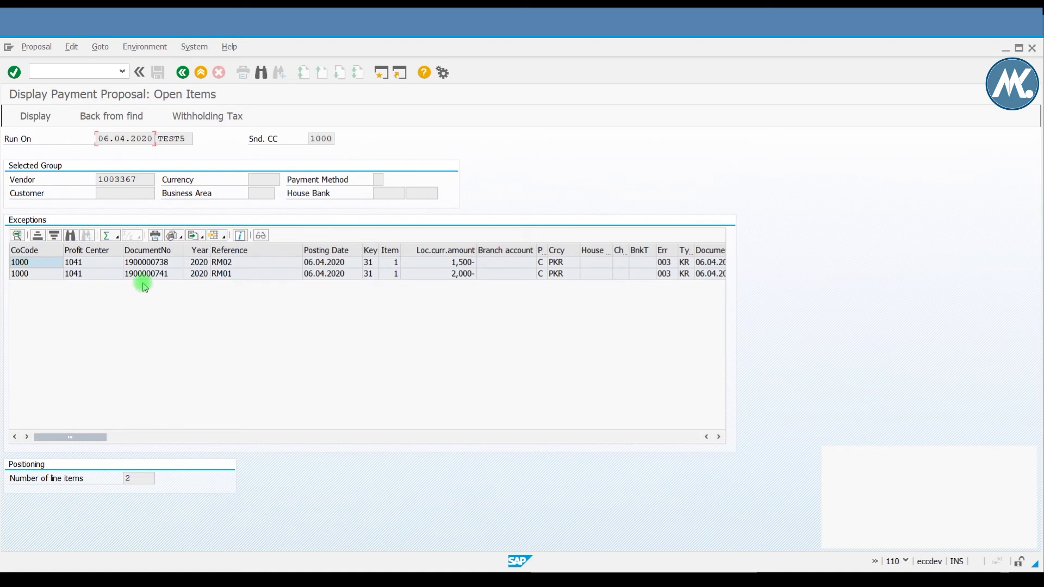
{"action": "double_click", "coordinate": [163, 263]}
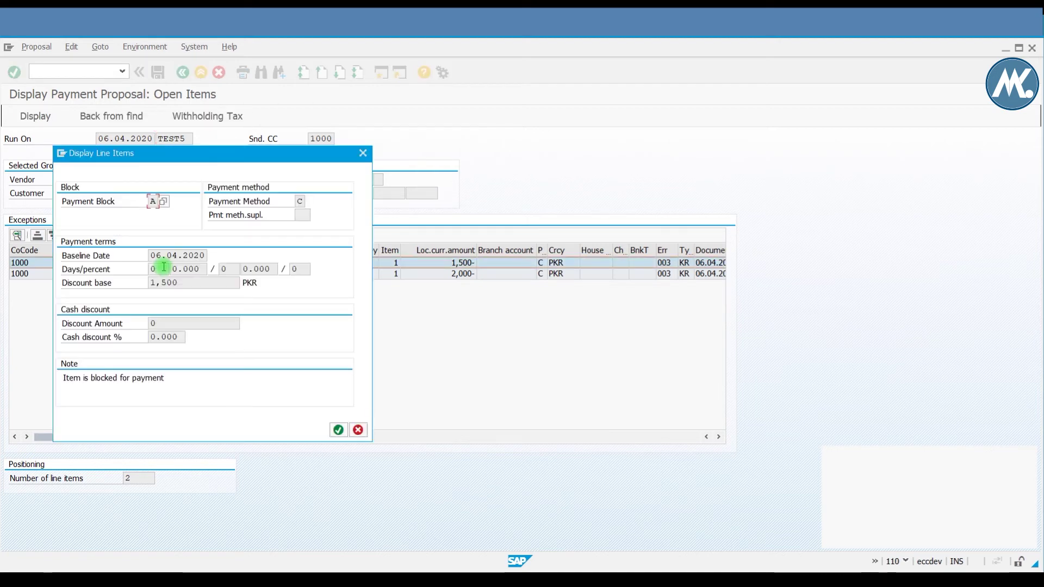
{"action": "left_click", "coordinate": [338, 430]}
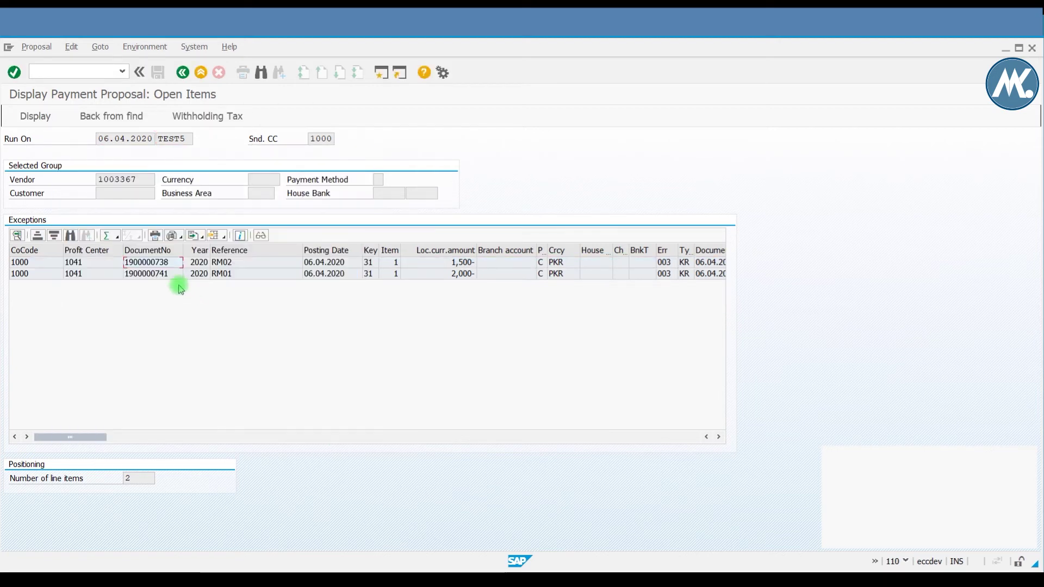
Step: Check the payment block details of the 2,000 PKR invoice RM01 and return to the work package selection
{"action": "double_click", "coordinate": [170, 274]}
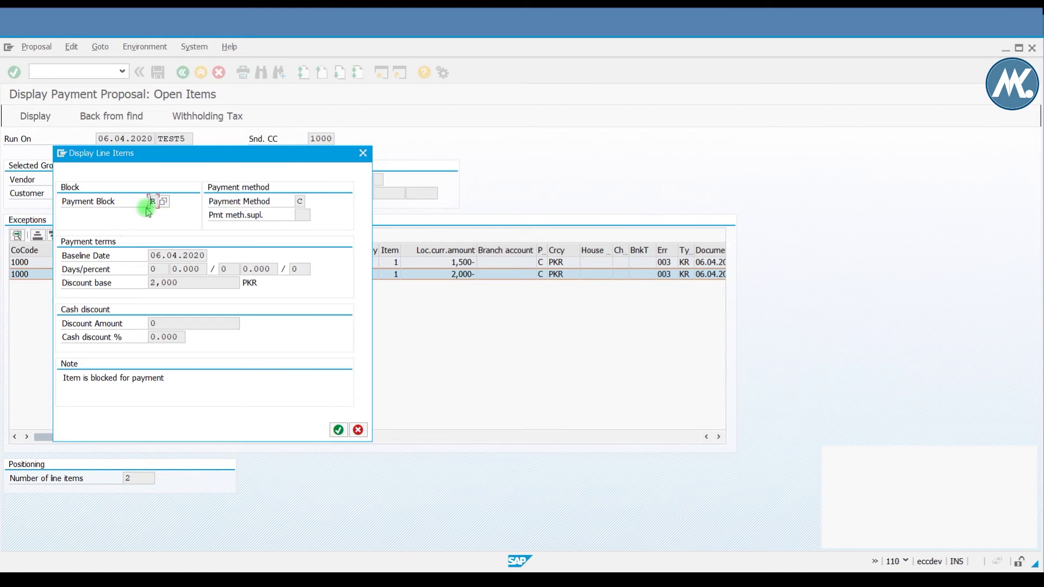
{"action": "left_click", "coordinate": [338, 430]}
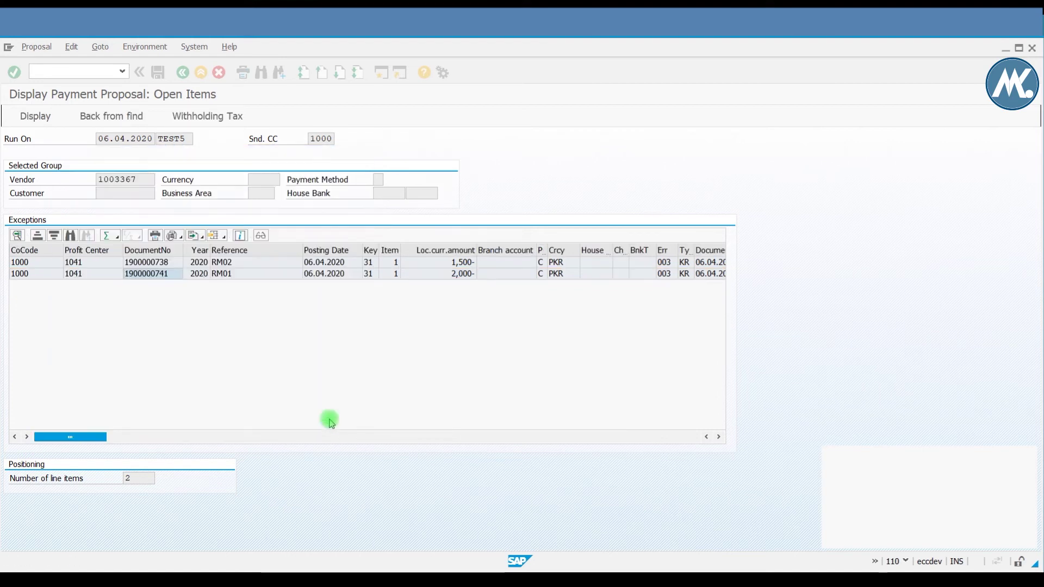
{"action": "left_click", "coordinate": [183, 72]}
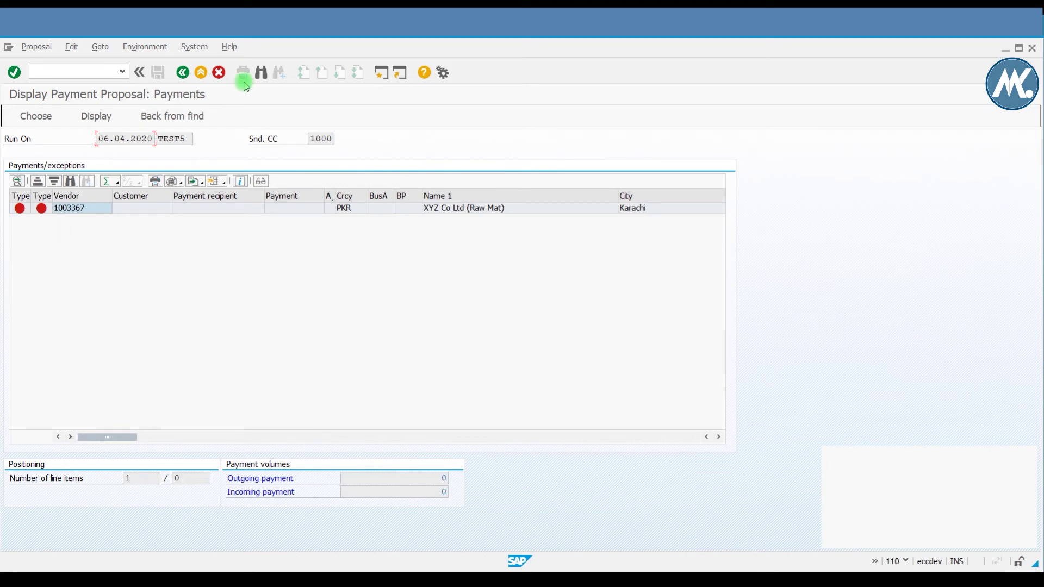
{"action": "left_click", "coordinate": [183, 73]}
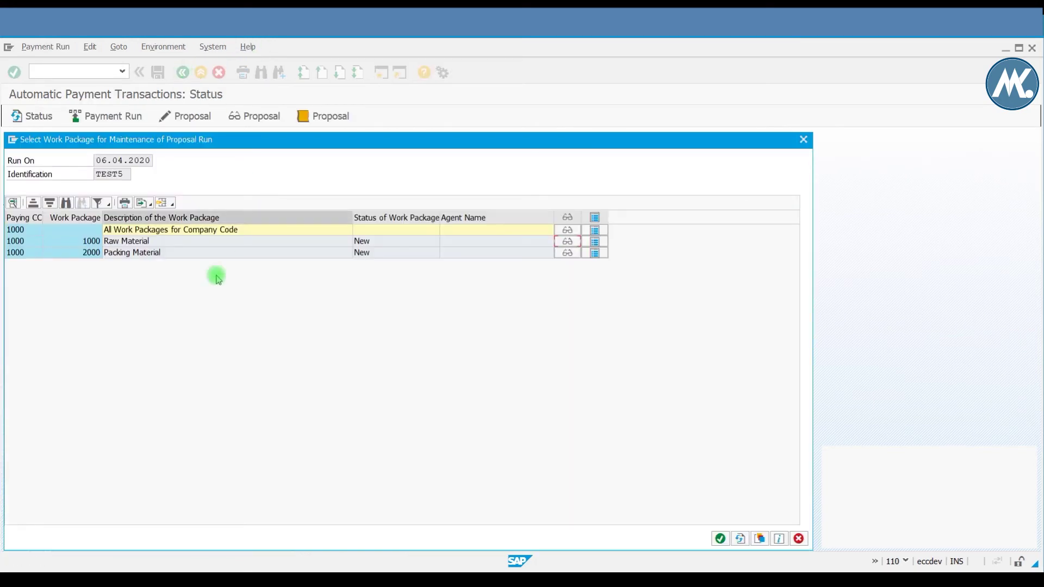
Step: Display the Packing Material work package's proposal, review the items of vendor ABC Co Ltd (Pack Mat), and return to the run status
{"action": "left_click", "coordinate": [567, 254]}
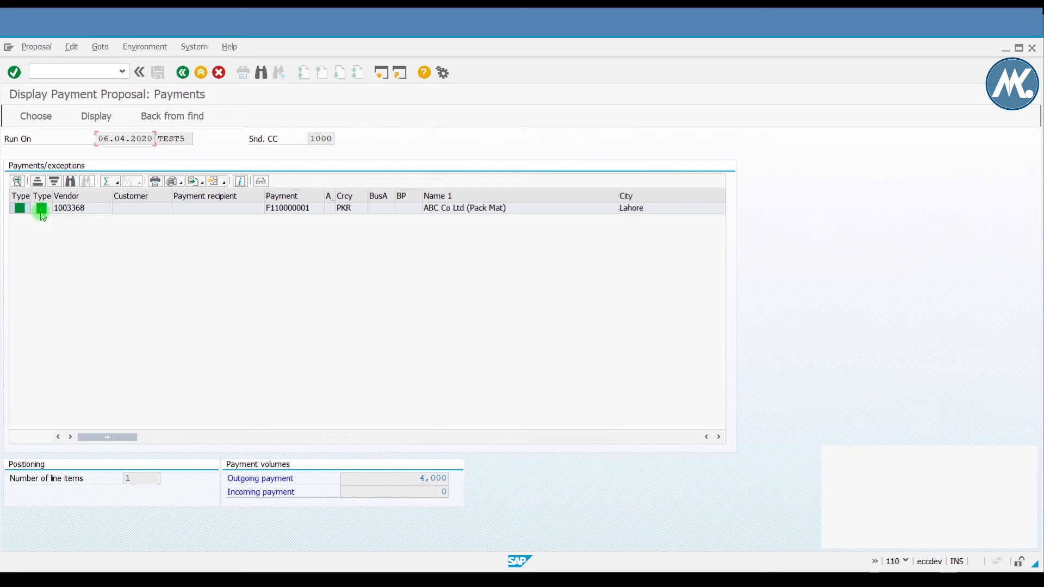
{"action": "left_click", "coordinate": [71, 209]}
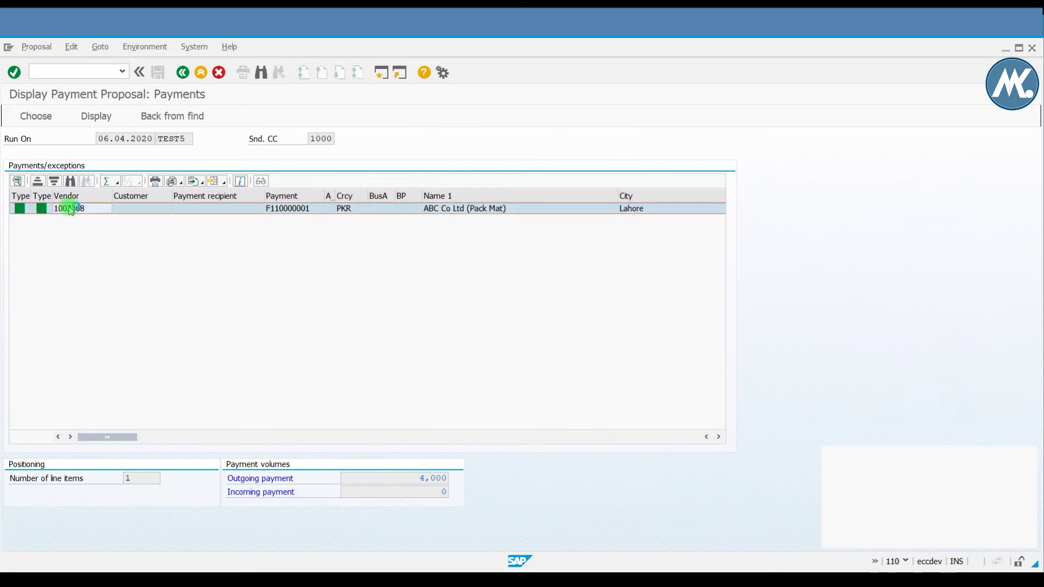
{"action": "double_click", "coordinate": [70, 209]}
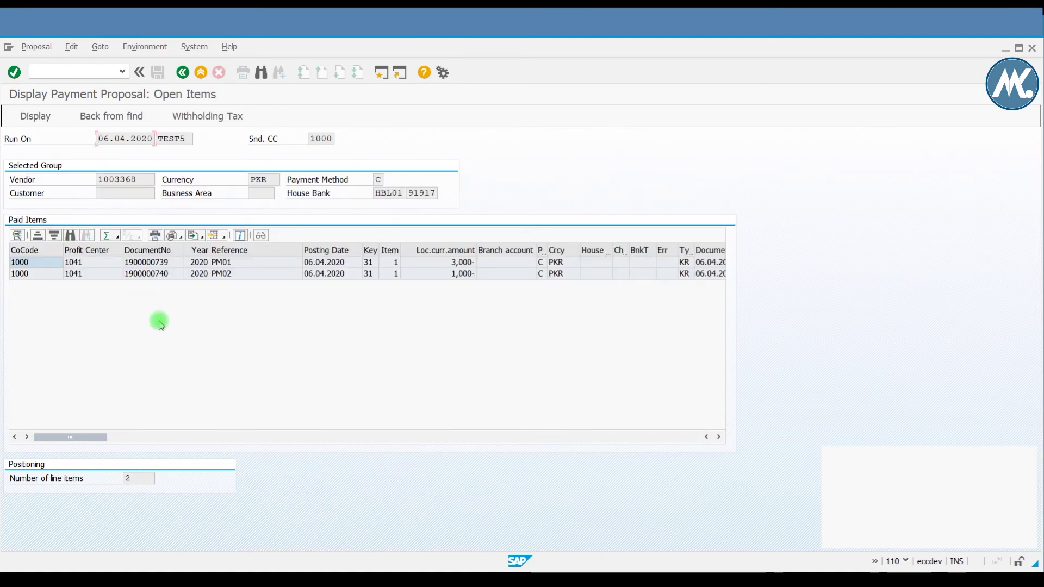
{"action": "left_click", "coordinate": [182, 72]}
{"action": "left_click", "coordinate": [183, 72]}
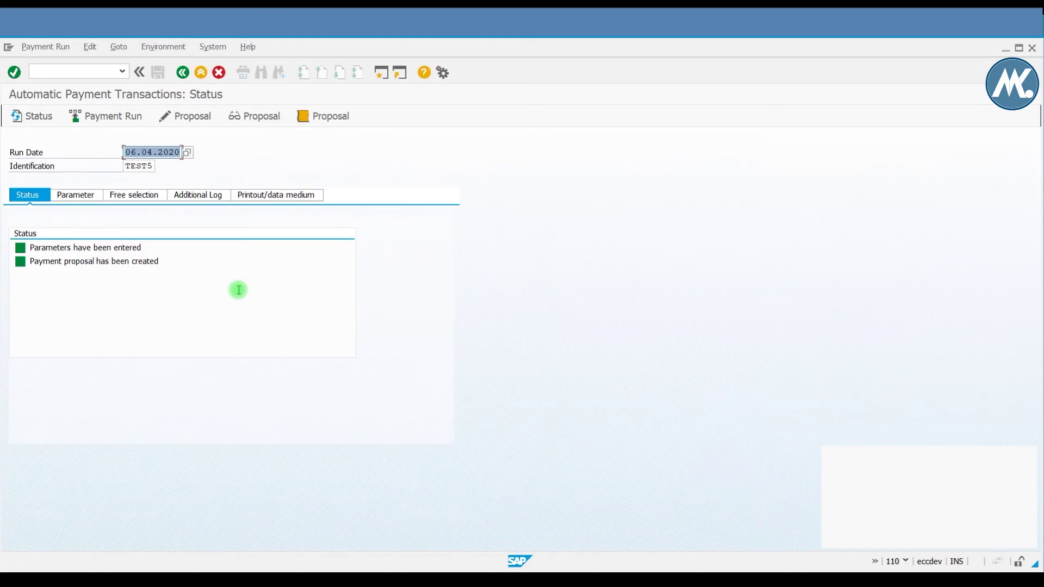
Step: Start editing the payment proposal, assign the Raw Material work package to yourself, and open it for editing
{"action": "left_click", "coordinate": [197, 121]}
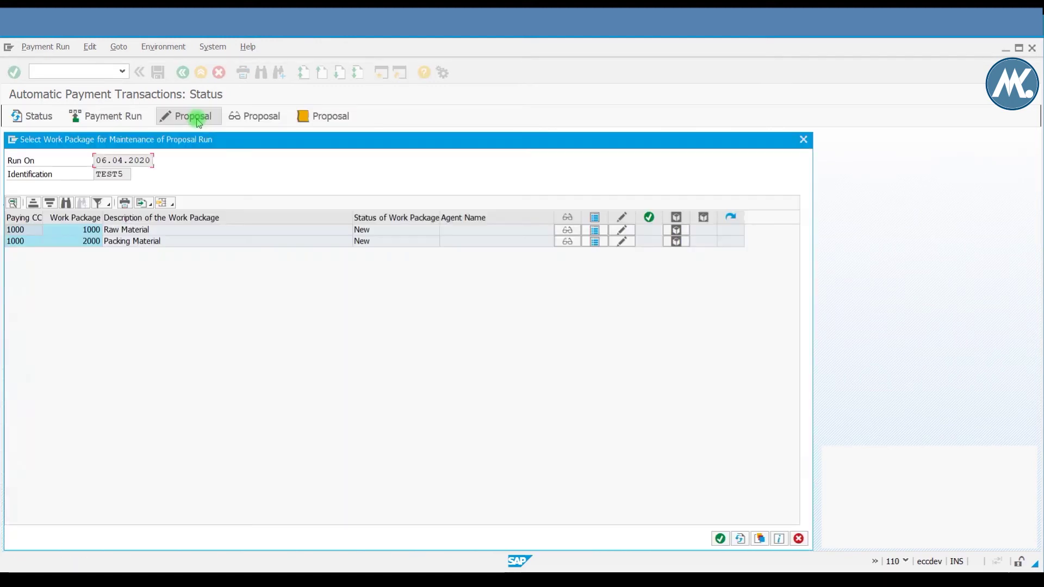
{"action": "mouse_move", "coordinate": [275, 126]}
{"action": "left_mouse_down"}
{"action": "mouse_move", "coordinate": [291, 110]}
{"action": "mouse_move", "coordinate": [298, 130]}
{"action": "mouse_move", "coordinate": [291, 119]}
{"action": "left_mouse_up"}
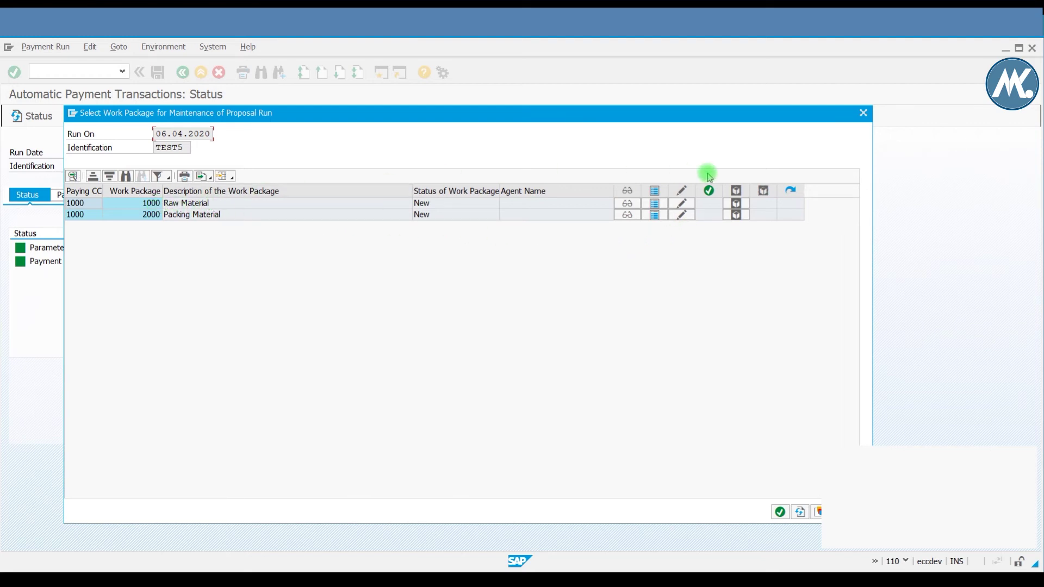
{"action": "left_click", "coordinate": [739, 206]}
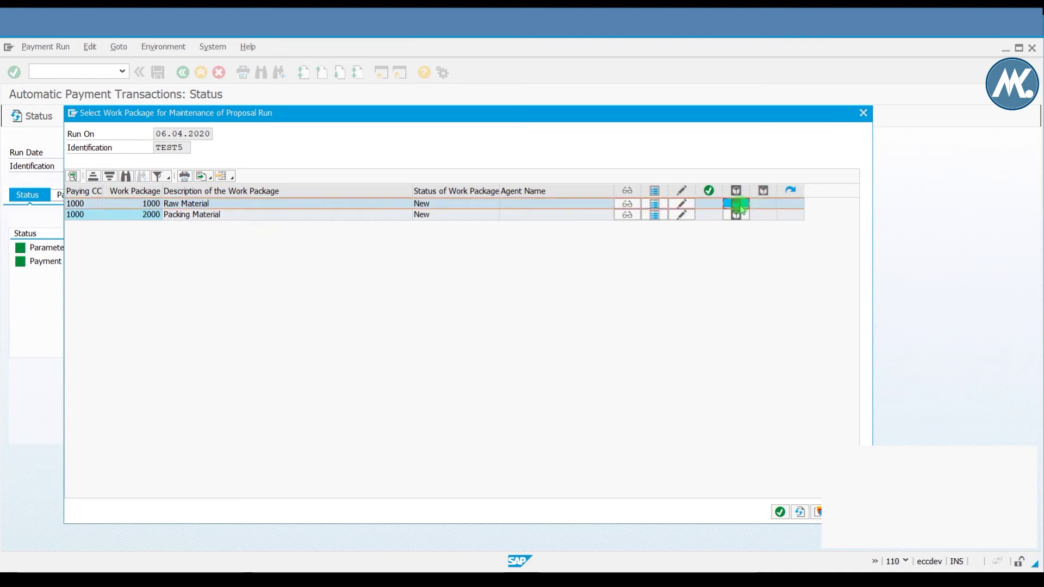
{"action": "left_click", "coordinate": [682, 204]}
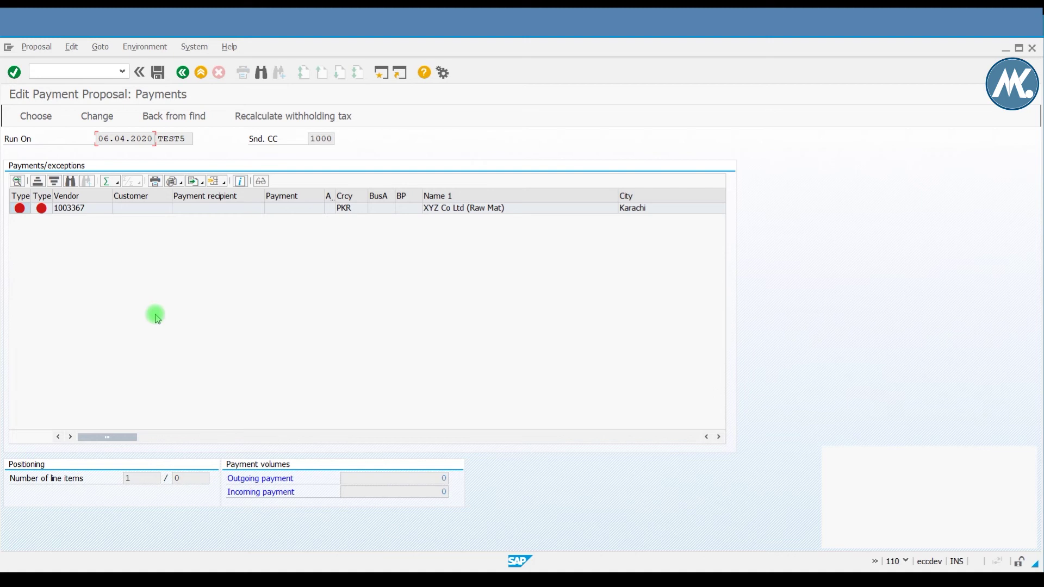
Step: Remove the payment block from the 1,500 PKR invoice RM02 of vendor XYZ Co Ltd (Raw Mat)
{"action": "double_click", "coordinate": [72, 209]}
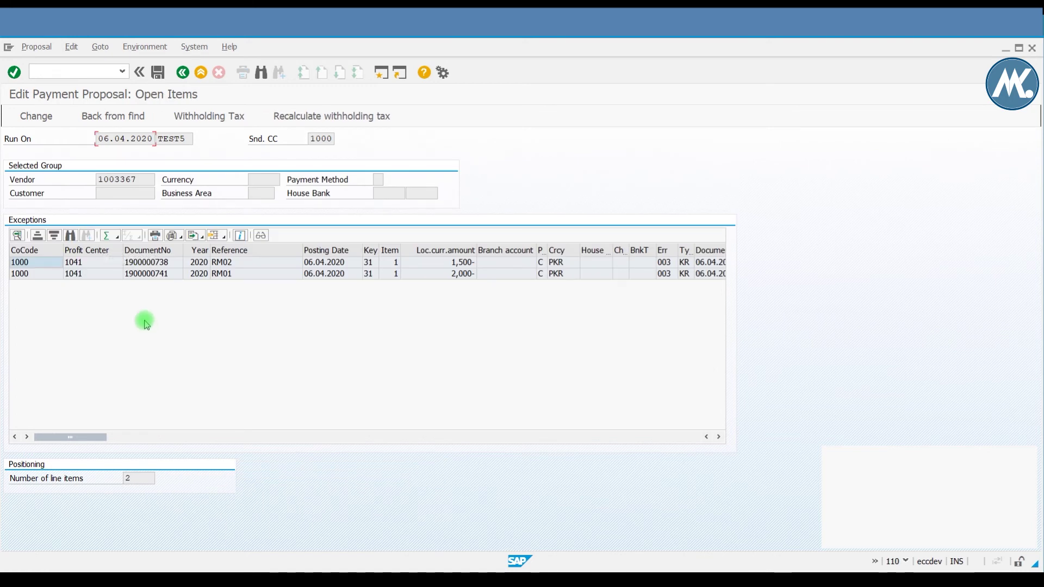
{"action": "left_click", "coordinate": [86, 268]}
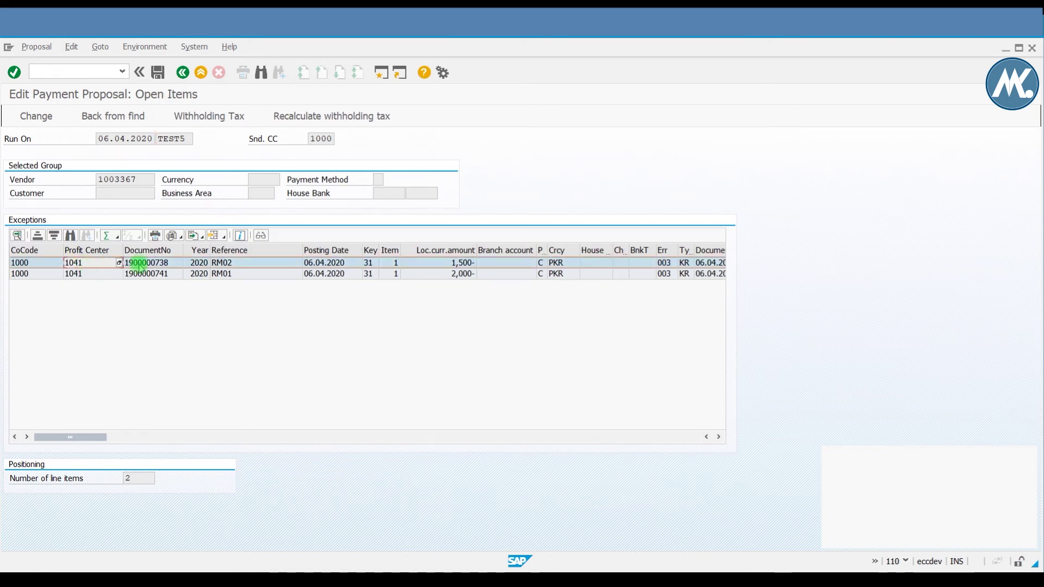
{"action": "double_click", "coordinate": [159, 264]}
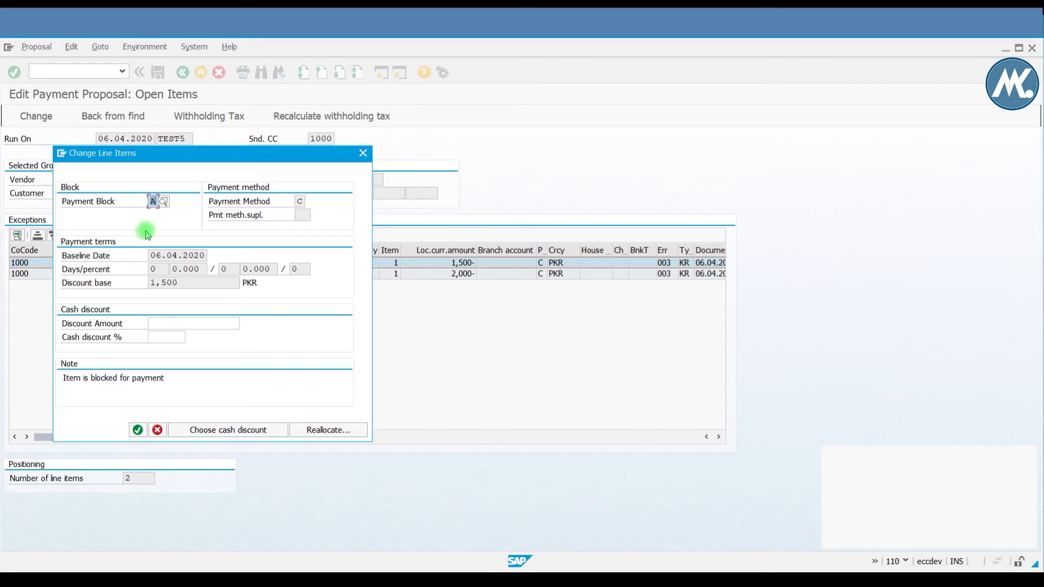
{"action": "left_click", "coordinate": [184, 323]}
{"action": "left_click", "coordinate": [153, 205]}
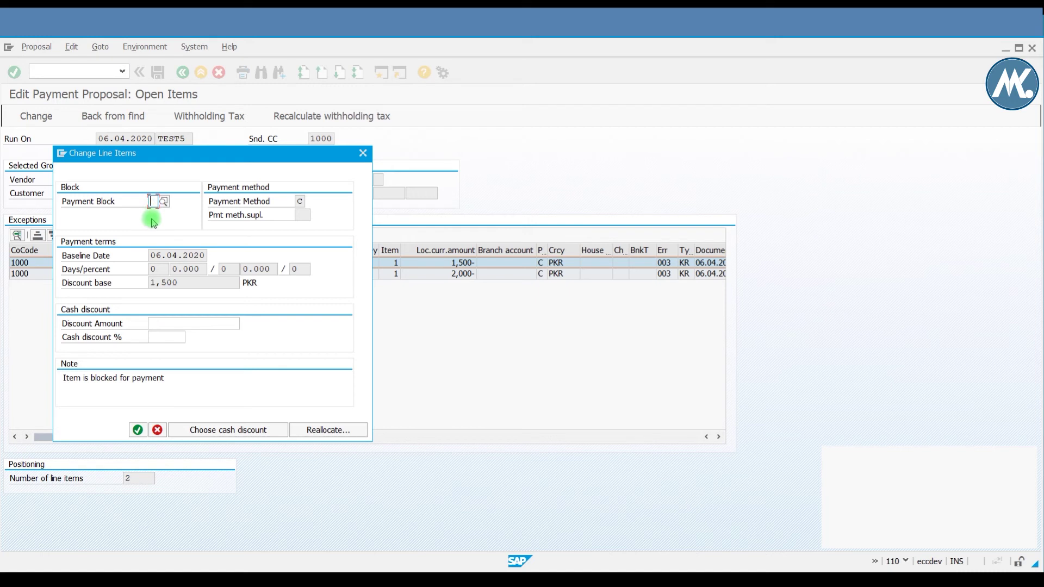
{"action": "left_click", "coordinate": [137, 430]}
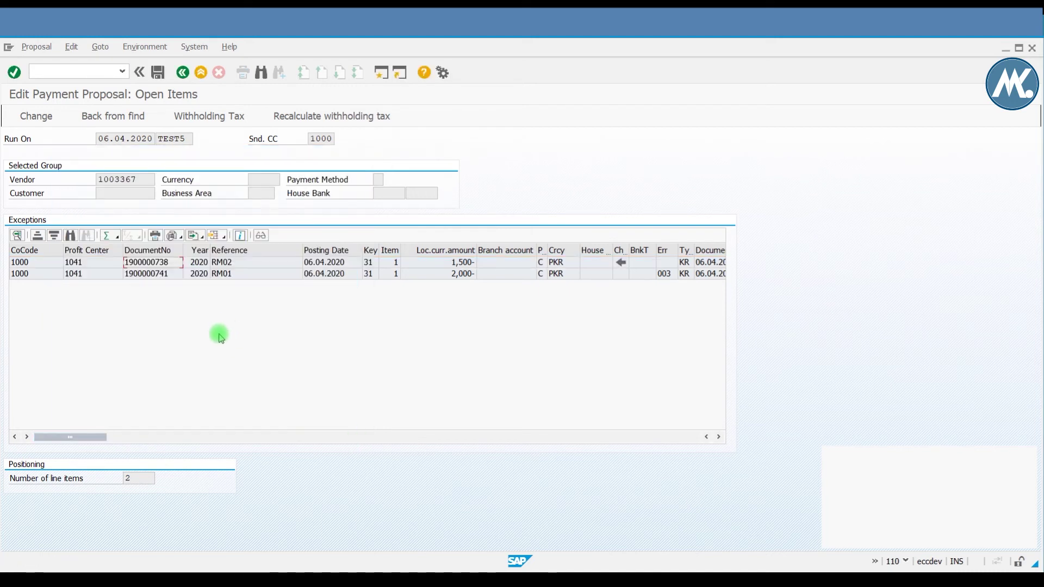
Step: Open the 2,000 PKR invoice RM01 for change and check whether its payment block can be edited
{"action": "double_click", "coordinate": [152, 274]}
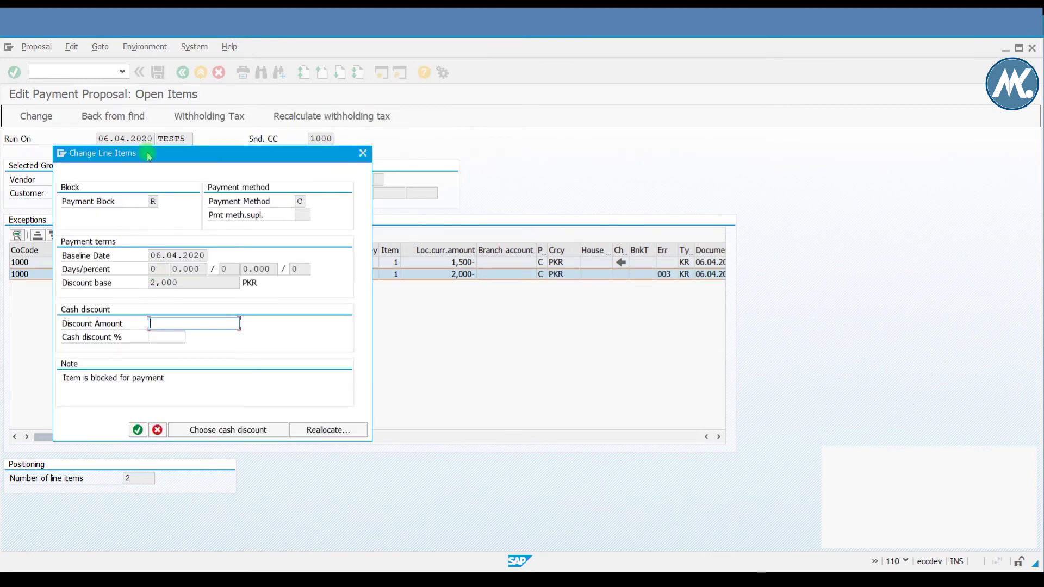
{"action": "left_click_drag", "start_coordinate": [169, 157], "coordinate": [219, 92]}
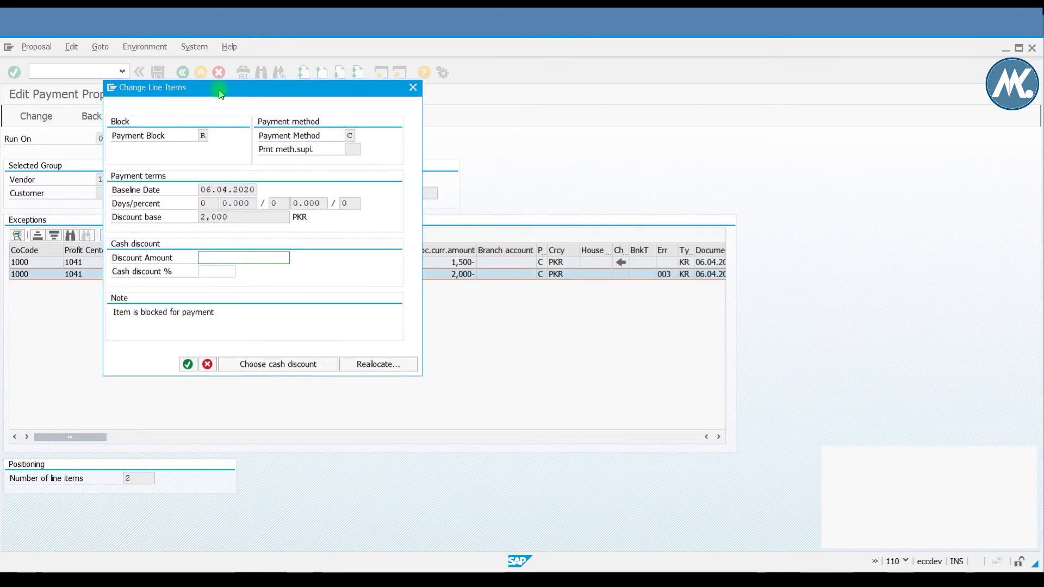
{"action": "left_click", "coordinate": [203, 137]}
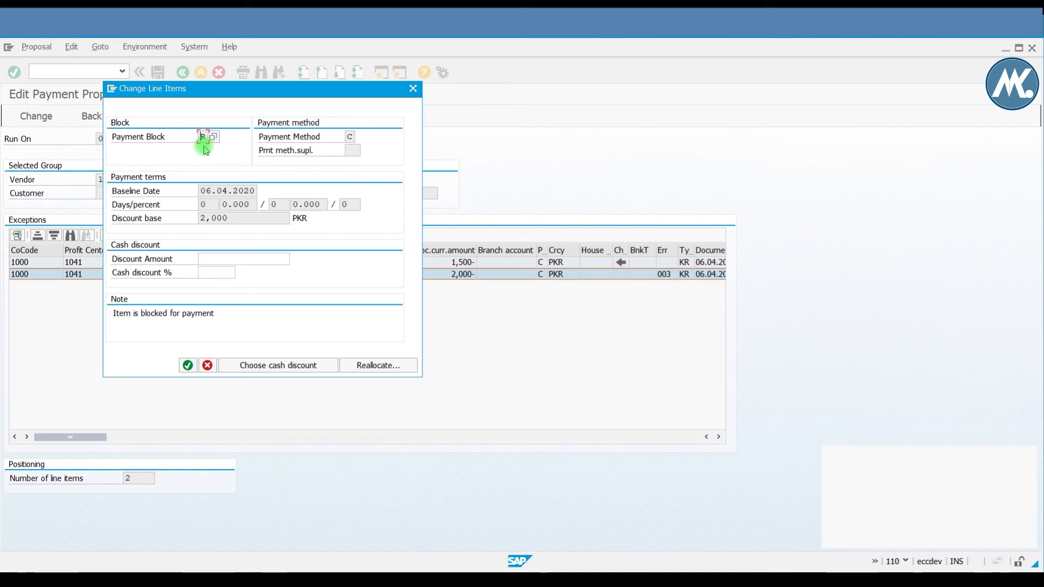
{"action": "left_click", "coordinate": [187, 366]}
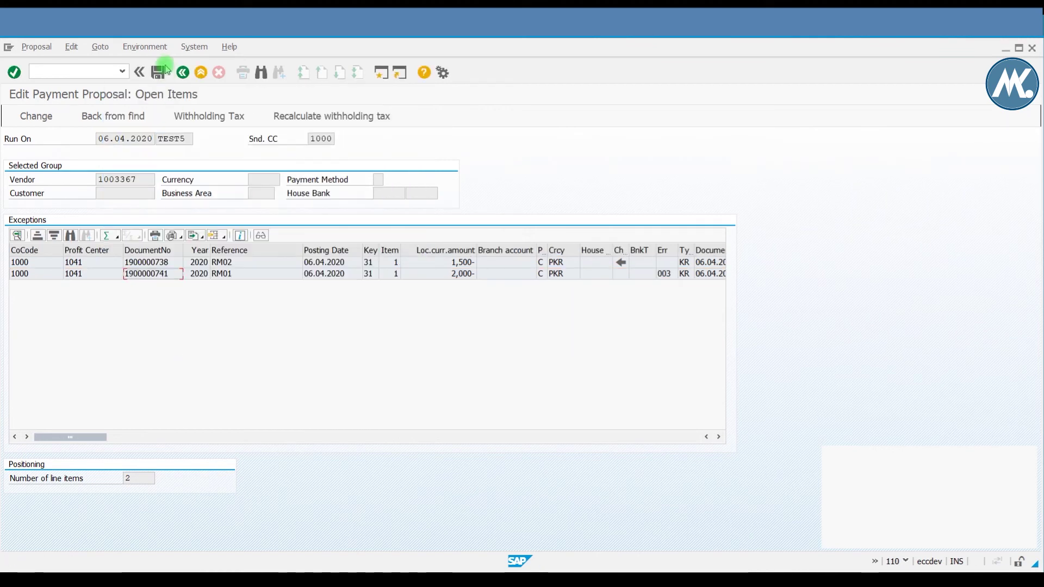
Step: Save the edited proposal data and reopen the Raw Material work package for editing
{"action": "left_click", "coordinate": [184, 73]}
{"action": "left_click", "coordinate": [212, 268]}
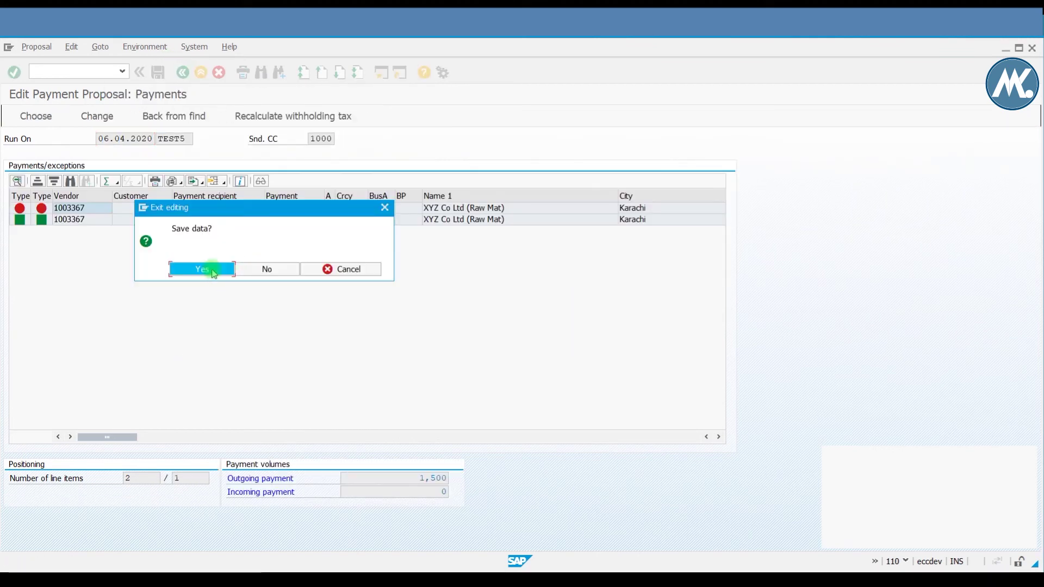
{"action": "left_click", "coordinate": [623, 231]}
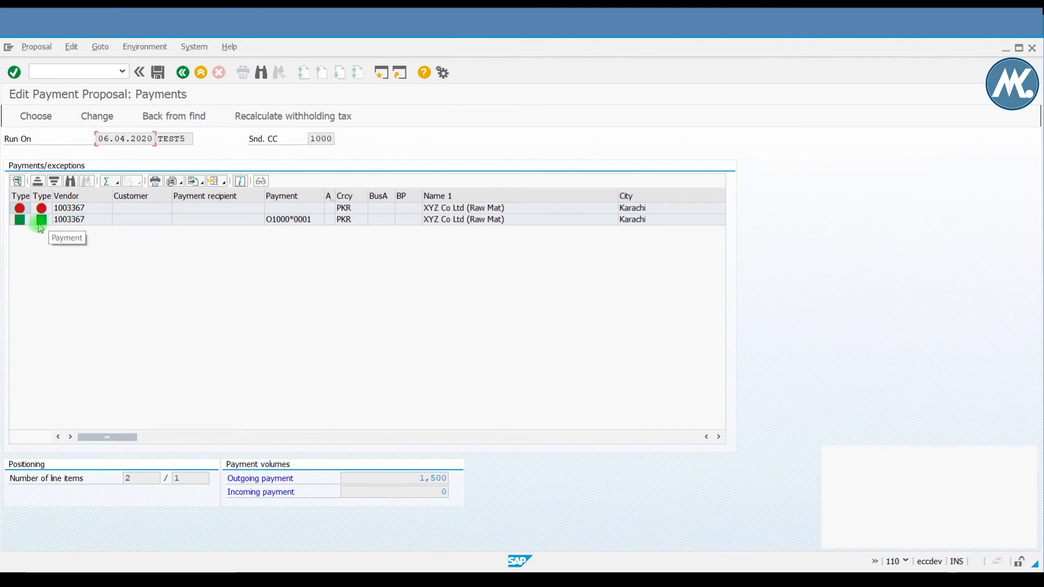
Step: Review the paid and the exception items of vendor XYZ Co Ltd (Raw Mat), and return to the work package selection
{"action": "double_click", "coordinate": [72, 220]}
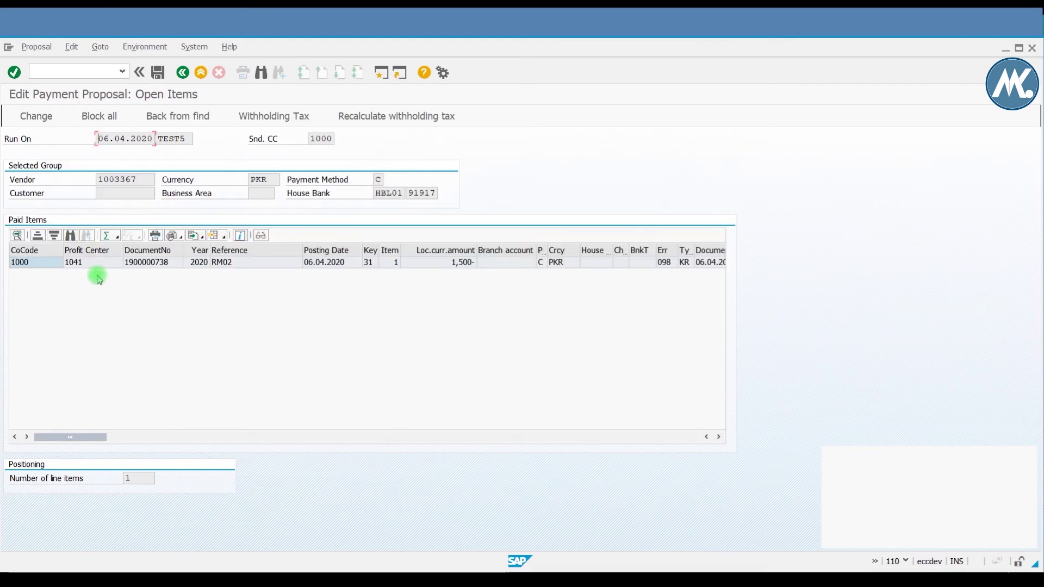
{"action": "left_click", "coordinate": [182, 73]}
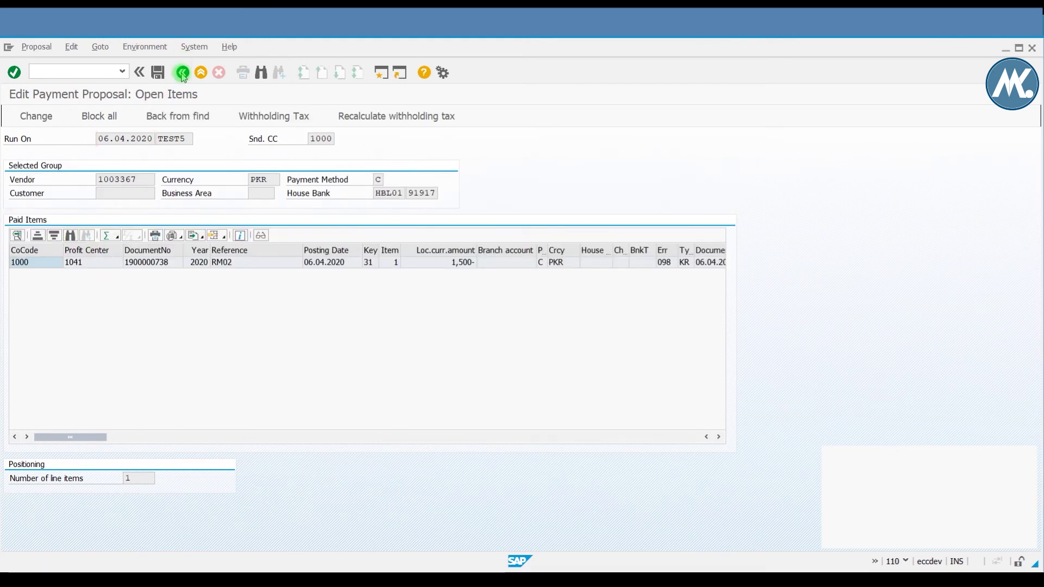
{"action": "left_click", "coordinate": [70, 208]}
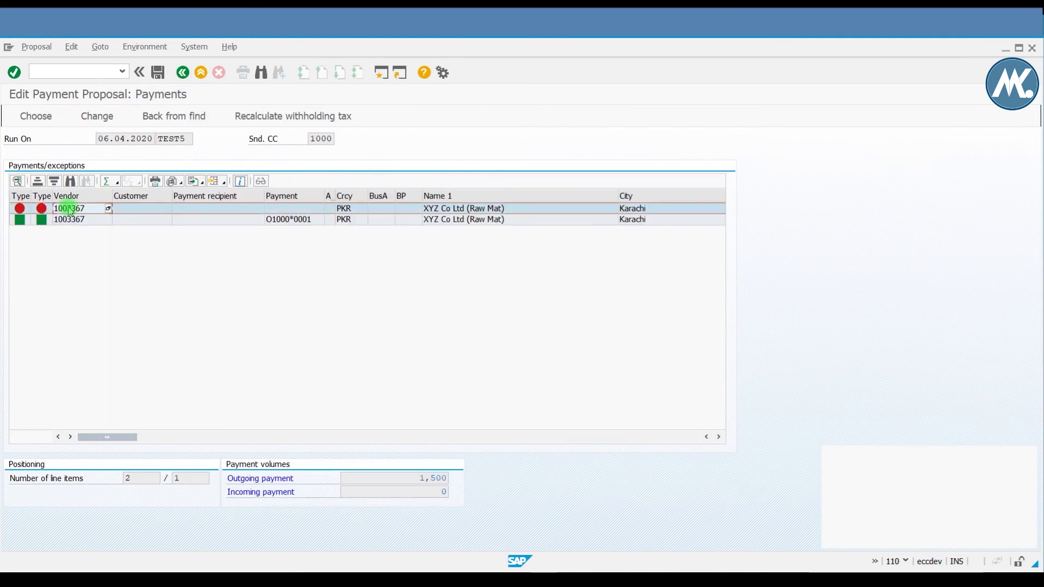
{"action": "double_click", "coordinate": [69, 209]}
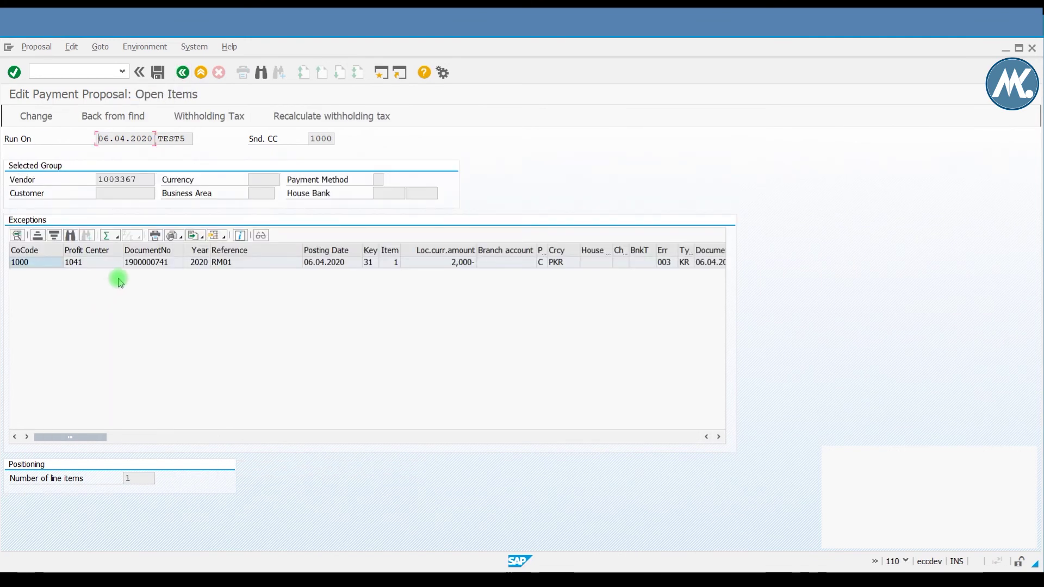
{"action": "left_click", "coordinate": [182, 72]}
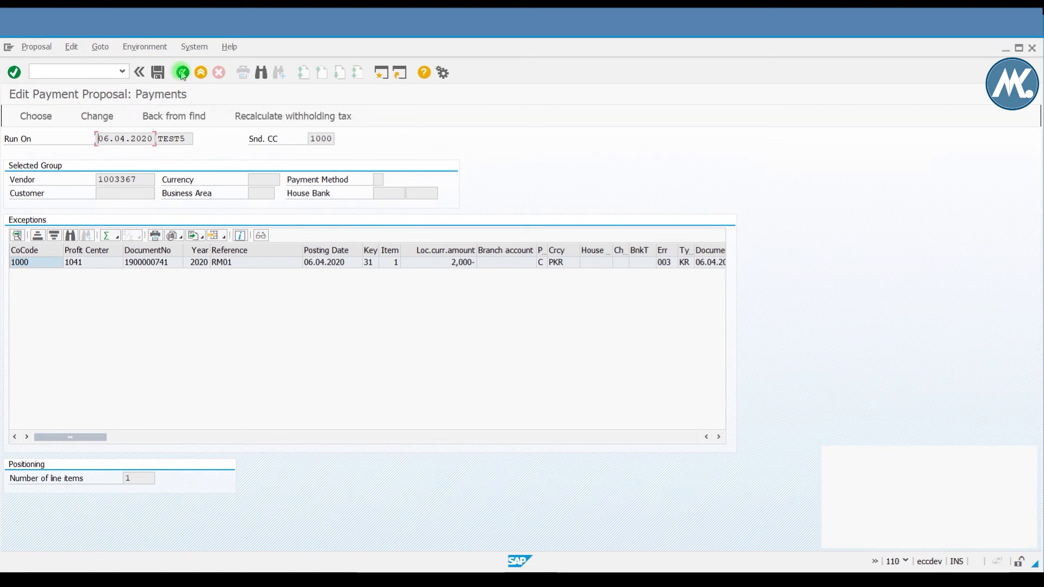
{"action": "left_click", "coordinate": [182, 72]}
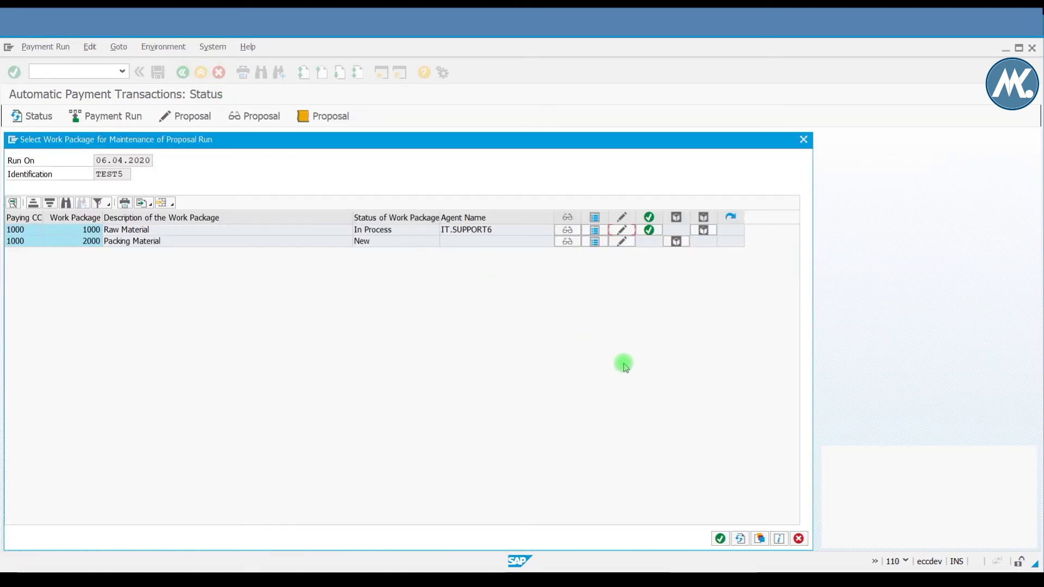
Step: Assign the Packing Material work package to yourself and open the items of vendor ABC Co Ltd (Pack Mat) for editing
{"action": "left_click", "coordinate": [676, 242]}
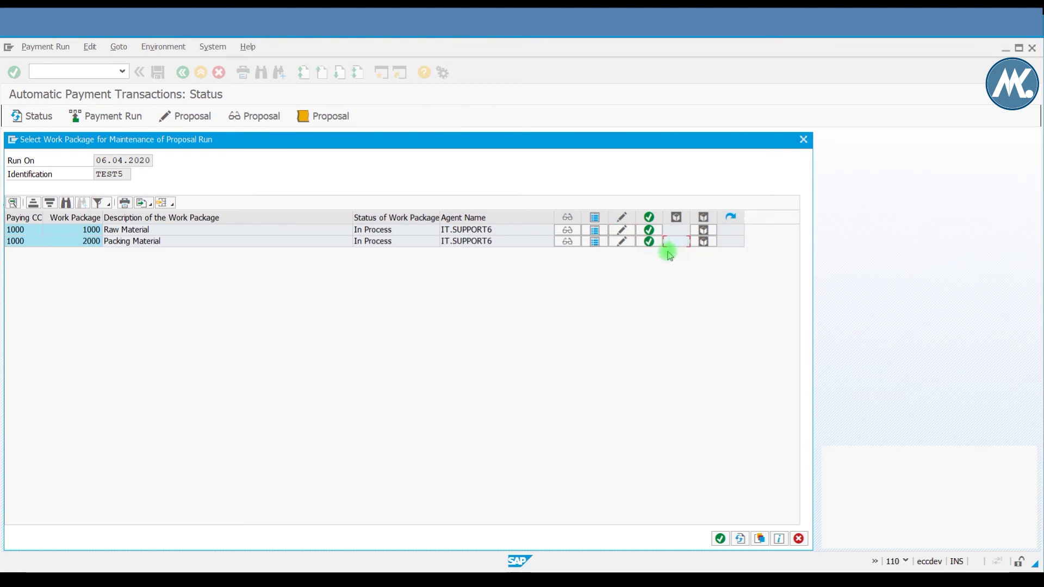
{"action": "left_click", "coordinate": [620, 243]}
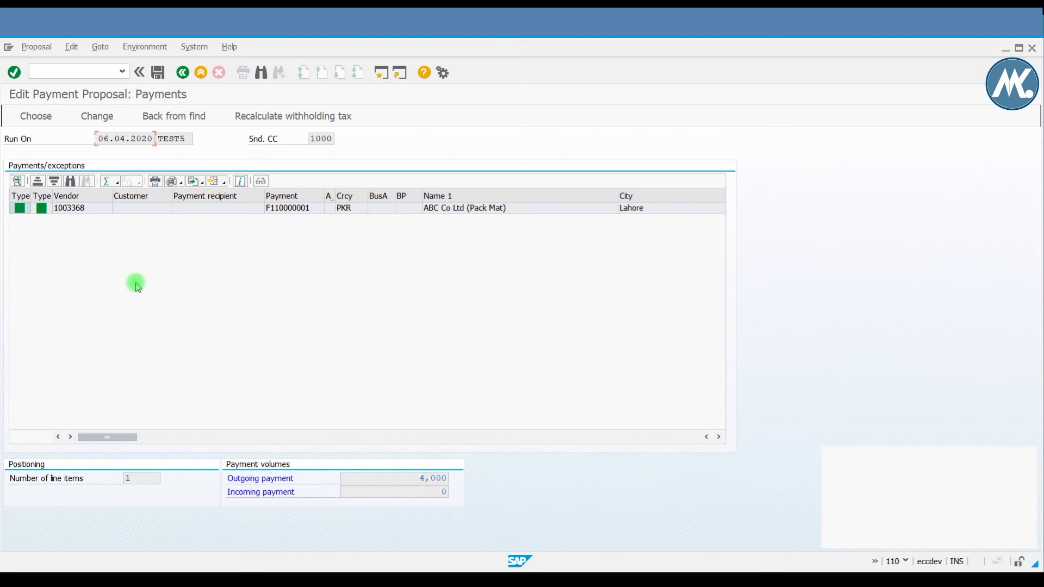
{"action": "double_click", "coordinate": [82, 211]}
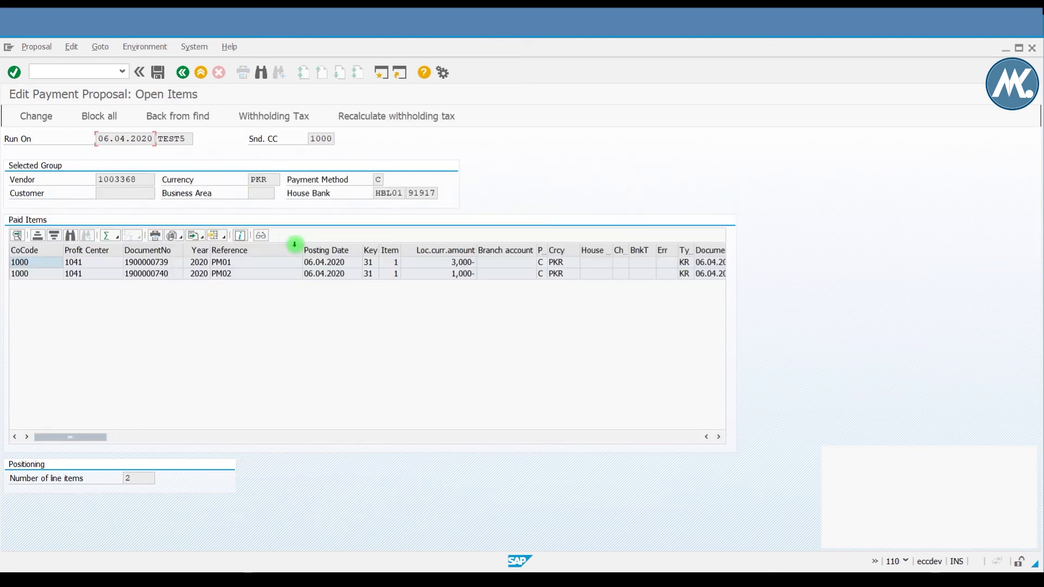
Step: Total the local currency amounts of the paid items of ABC Co Ltd (Pack Mat)
{"action": "left_click", "coordinate": [468, 249]}
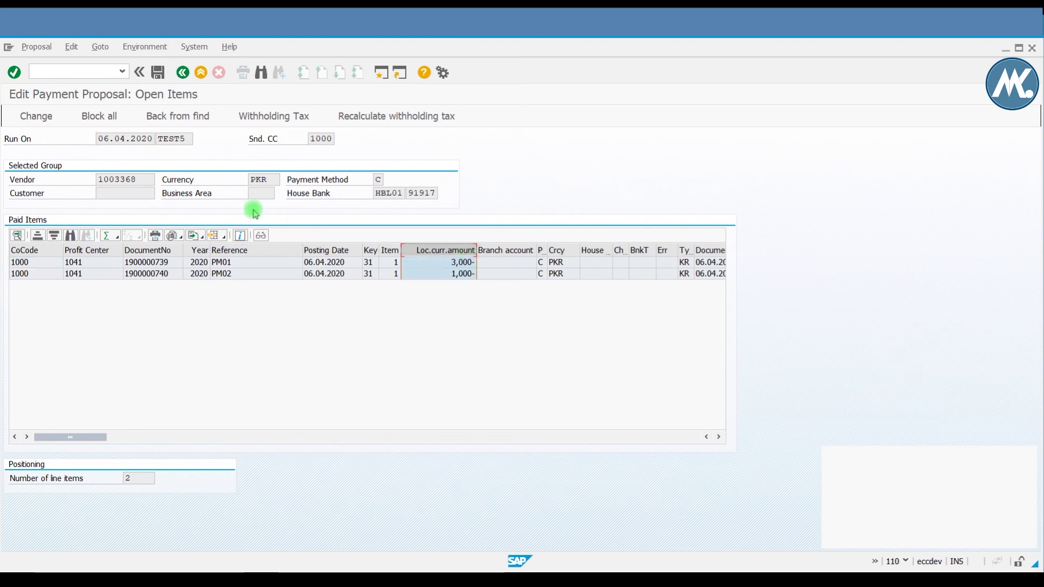
{"action": "left_click", "coordinate": [106, 237]}
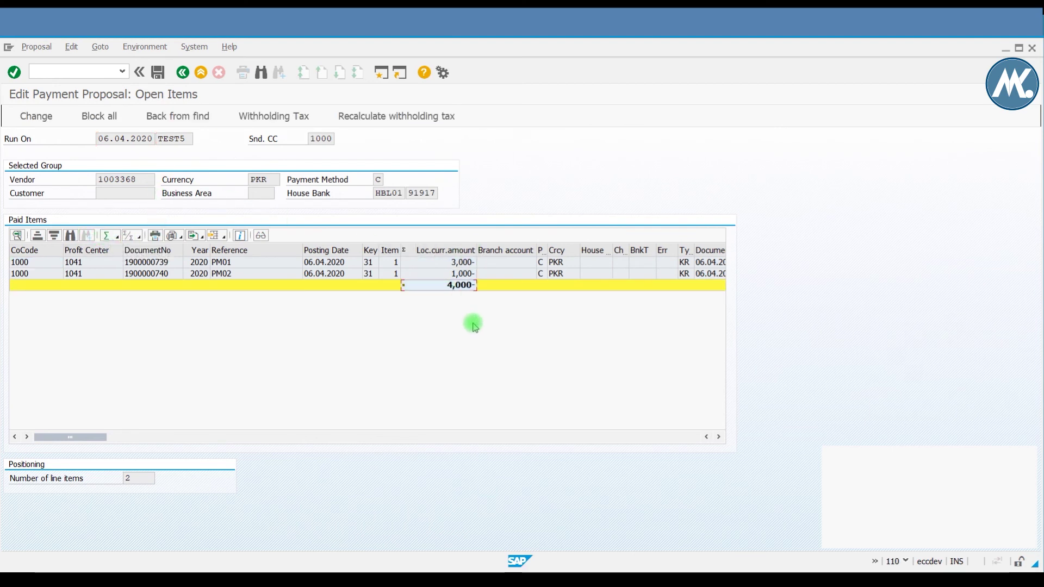
{"action": "left_click", "coordinate": [441, 274]}
Step: Set payment block A on the 1,000 PKR invoice PM02 and save the edited proposal
{"action": "left_click", "coordinate": [164, 275]}
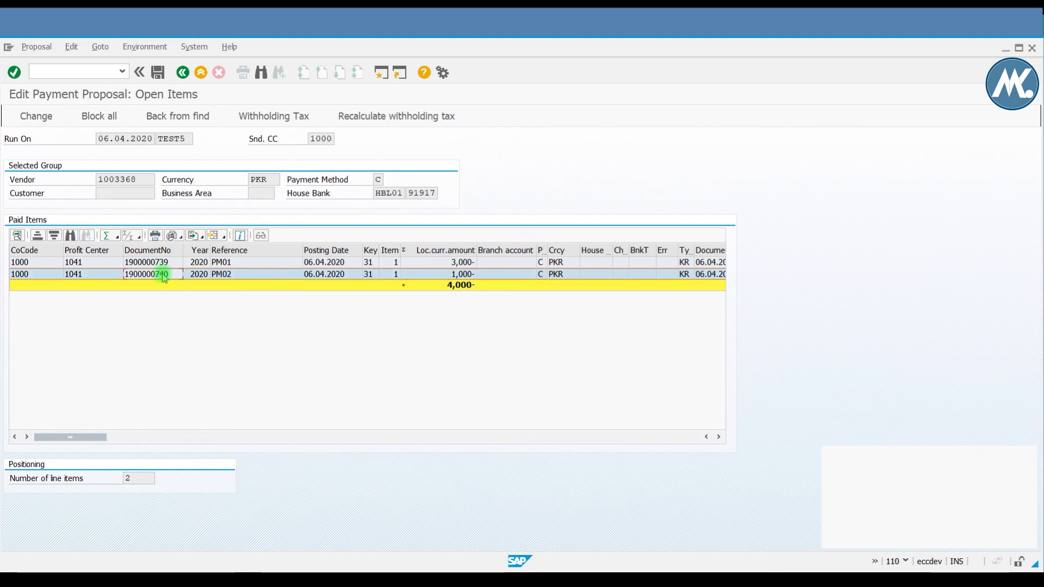
{"action": "double_click", "coordinate": [164, 275]}
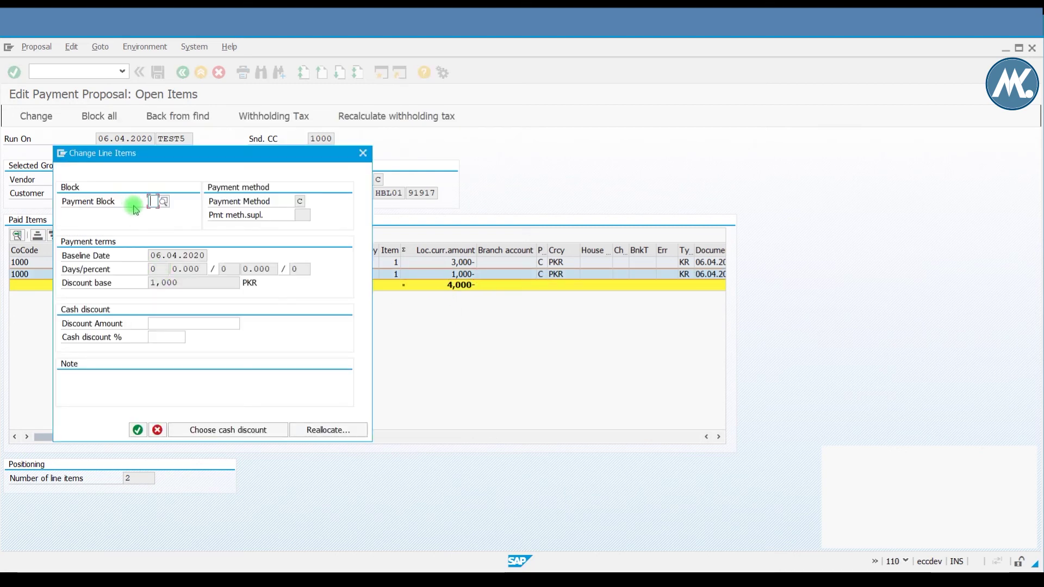
{"action": "type", "text": "A"}
{"action": "left_click", "coordinate": [162, 419]}
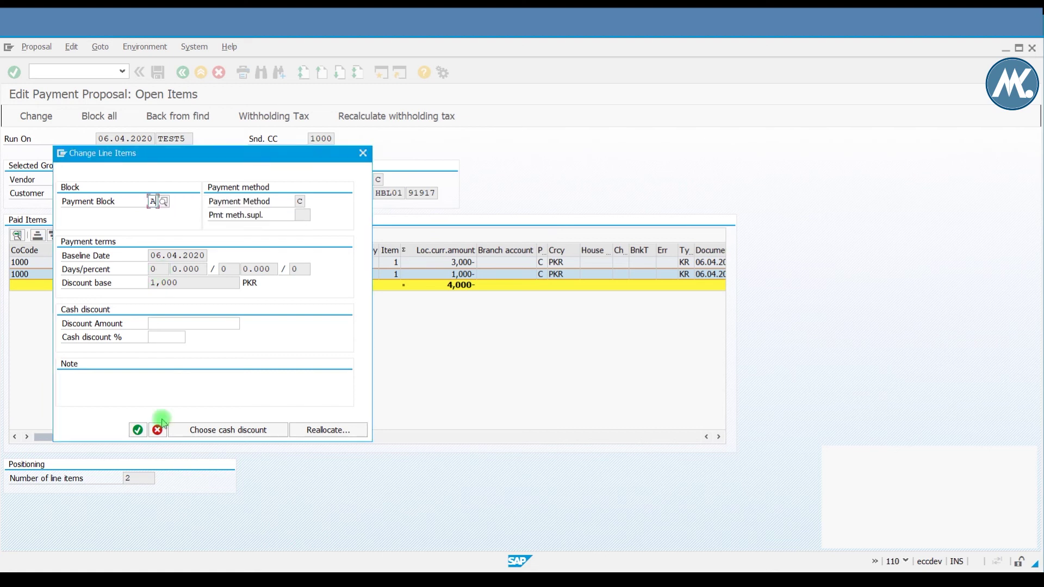
{"action": "left_click", "coordinate": [138, 430]}
{"action": "left_click", "coordinate": [182, 73]}
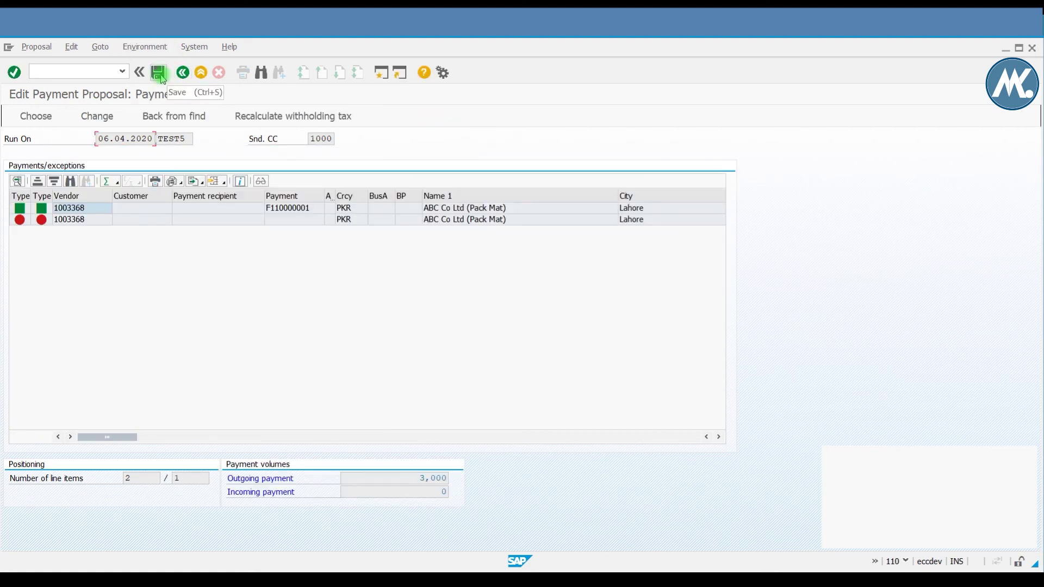
{"action": "left_click", "coordinate": [161, 76]}
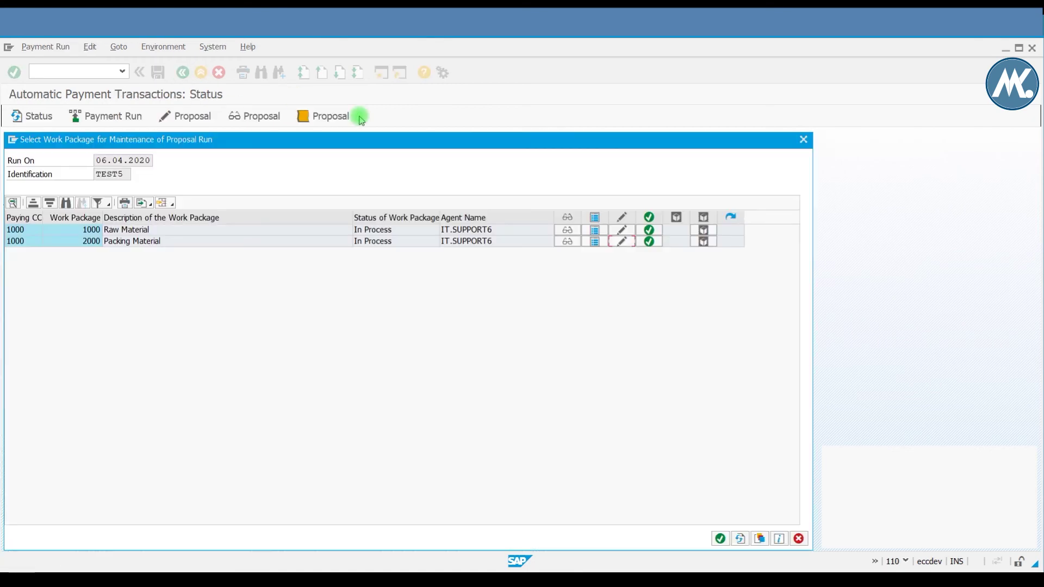
Step: Reopen the Packing Material work package, review the exception item of ABC Co Ltd (Pack Mat), and return to the work package selection
{"action": "left_click", "coordinate": [623, 243]}
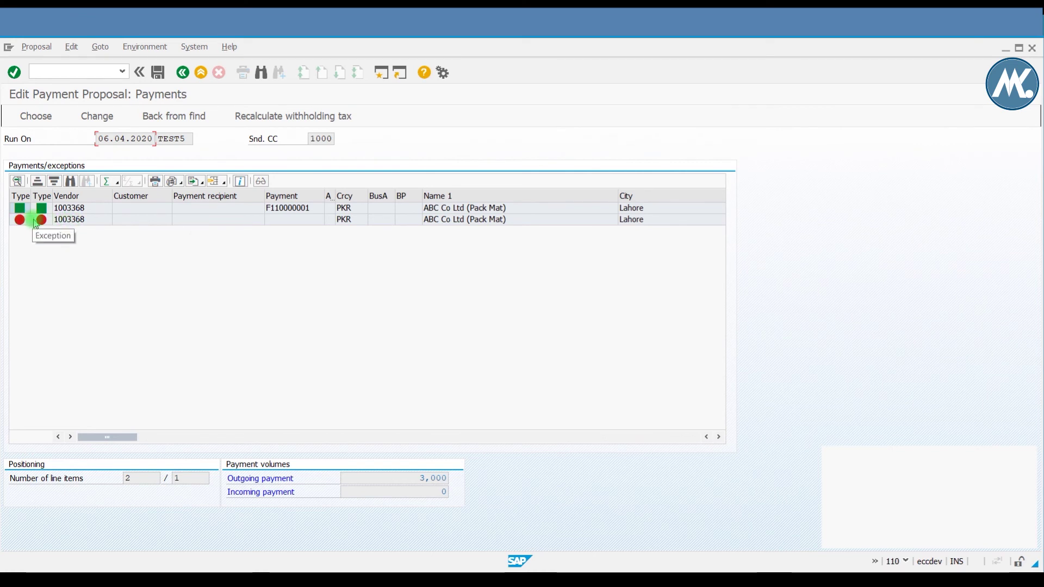
{"action": "double_click", "coordinate": [85, 223]}
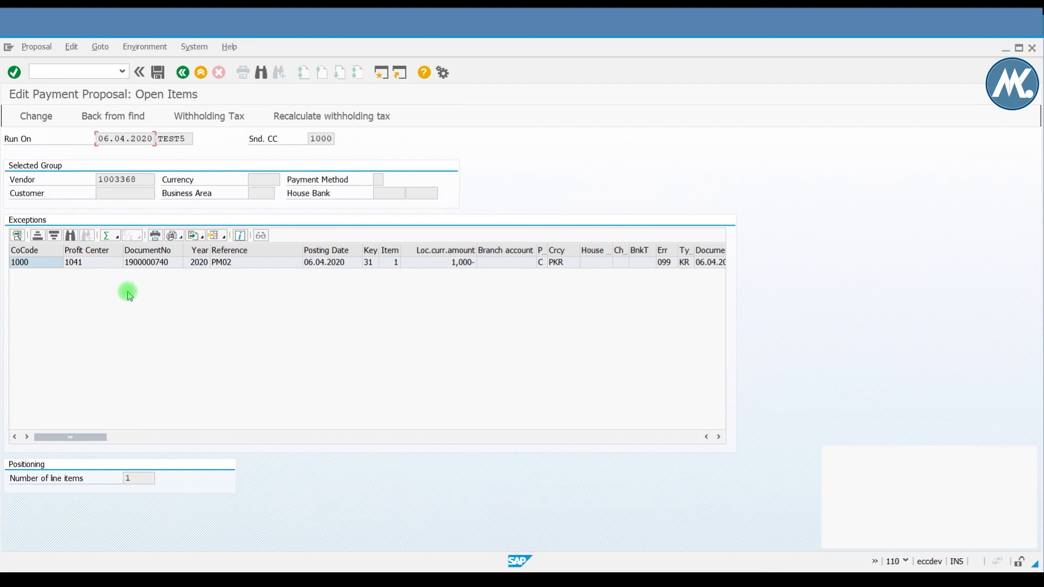
{"action": "left_click", "coordinate": [183, 72]}
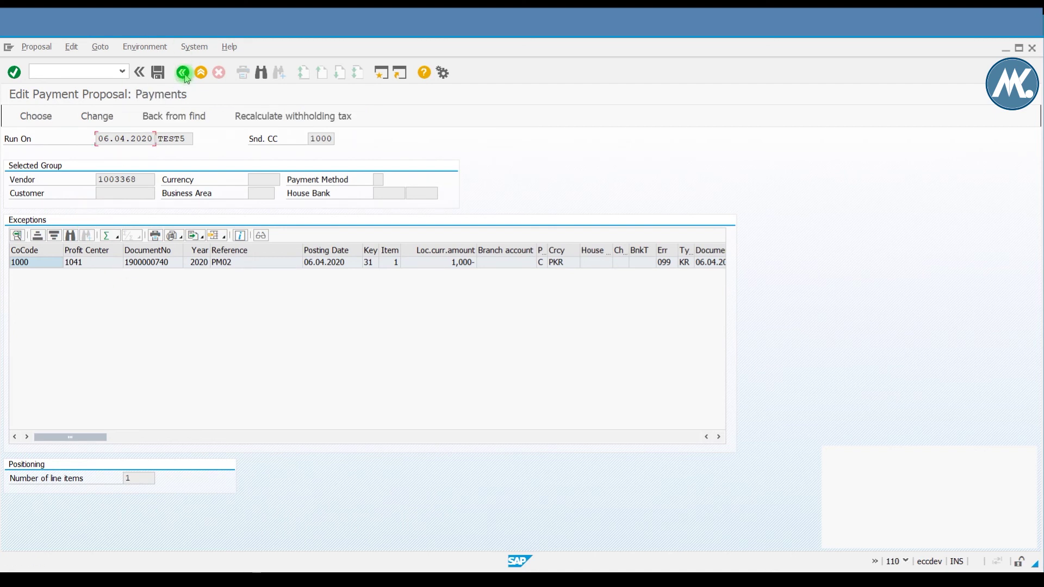
{"action": "left_click", "coordinate": [184, 73]}
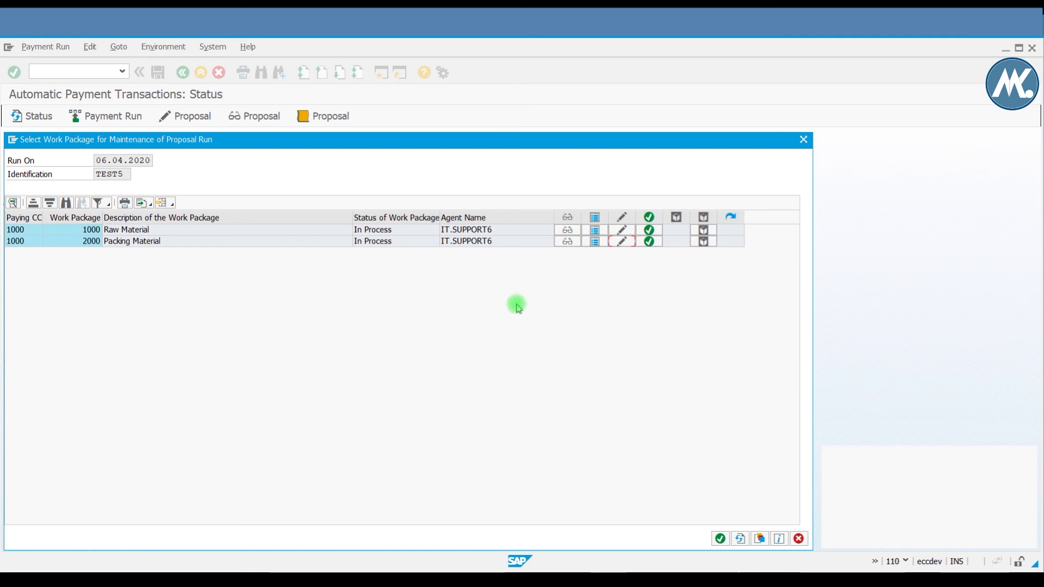
Step: Confirm the Raw Material and Packing Material work packages and close the work package selection
{"action": "left_click", "coordinate": [650, 231]}
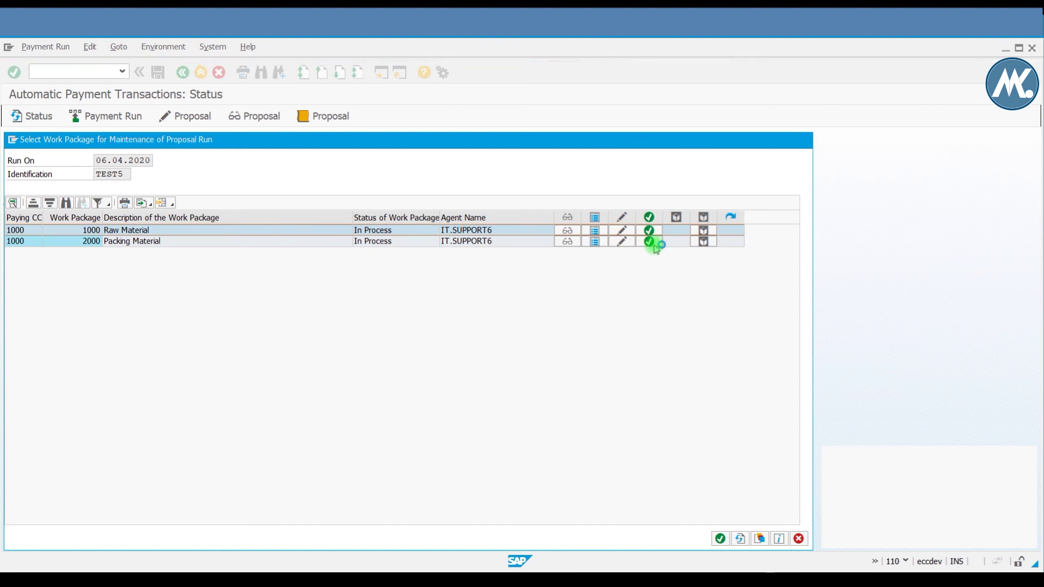
{"action": "left_click", "coordinate": [650, 243]}
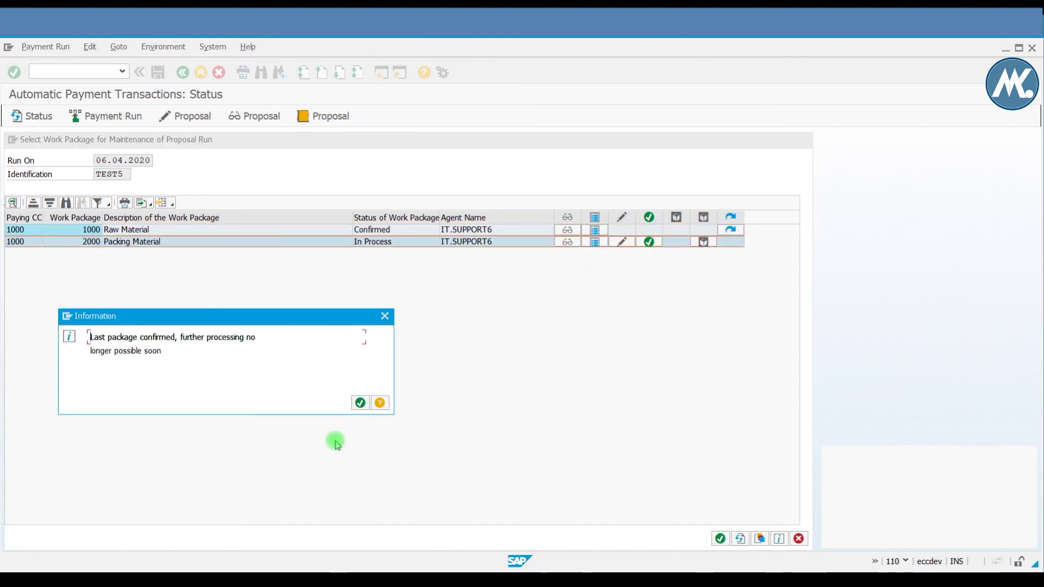
{"action": "left_click", "coordinate": [360, 403]}
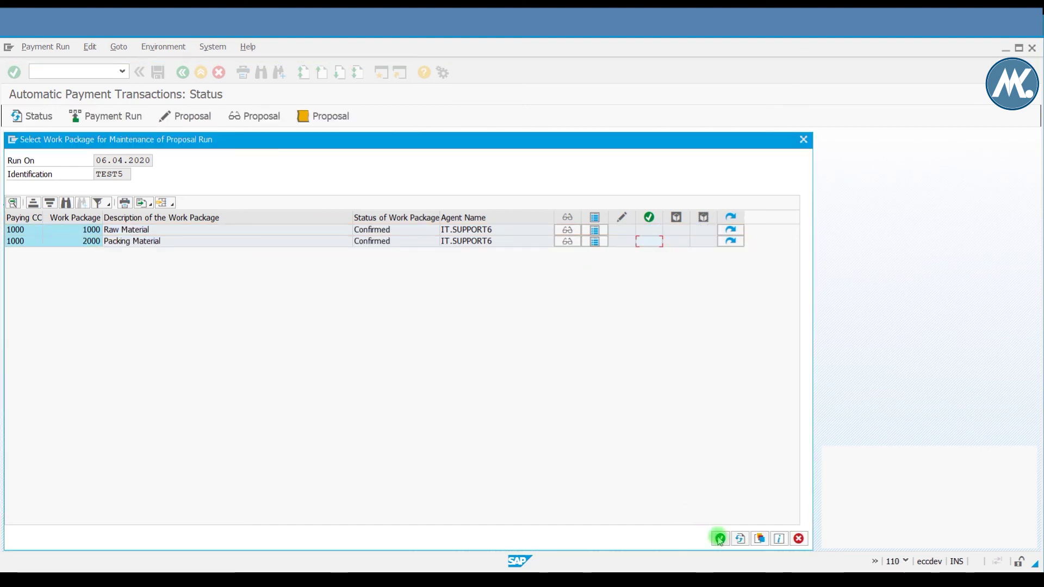
{"action": "left_click", "coordinate": [721, 538]}
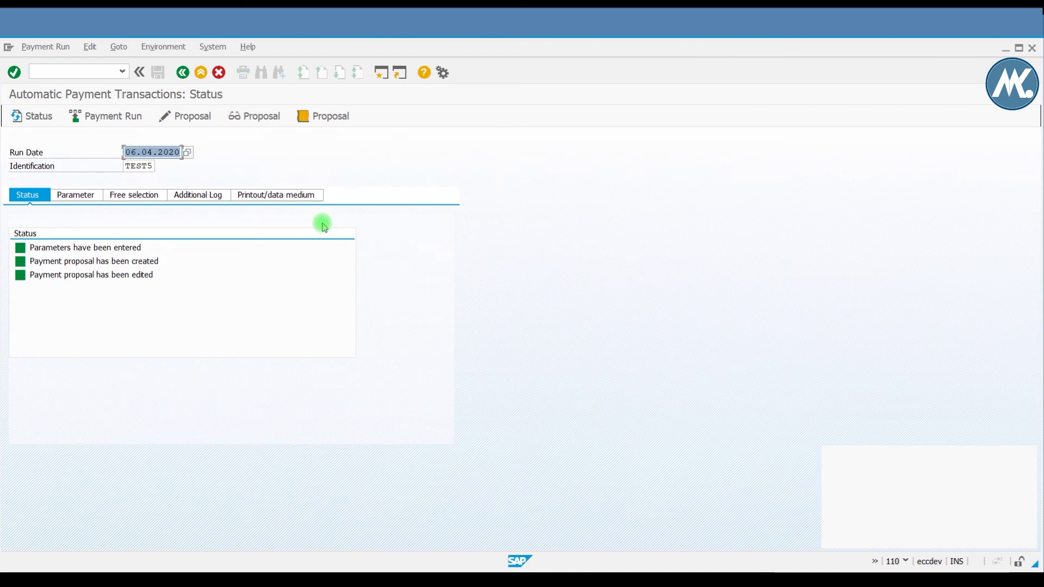
Step: Schedule the payment run TEST5 to start immediately with creation of the payment medium, and refresh its status
{"action": "left_click", "coordinate": [114, 117]}
{"action": "left_click", "coordinate": [232, 269]}
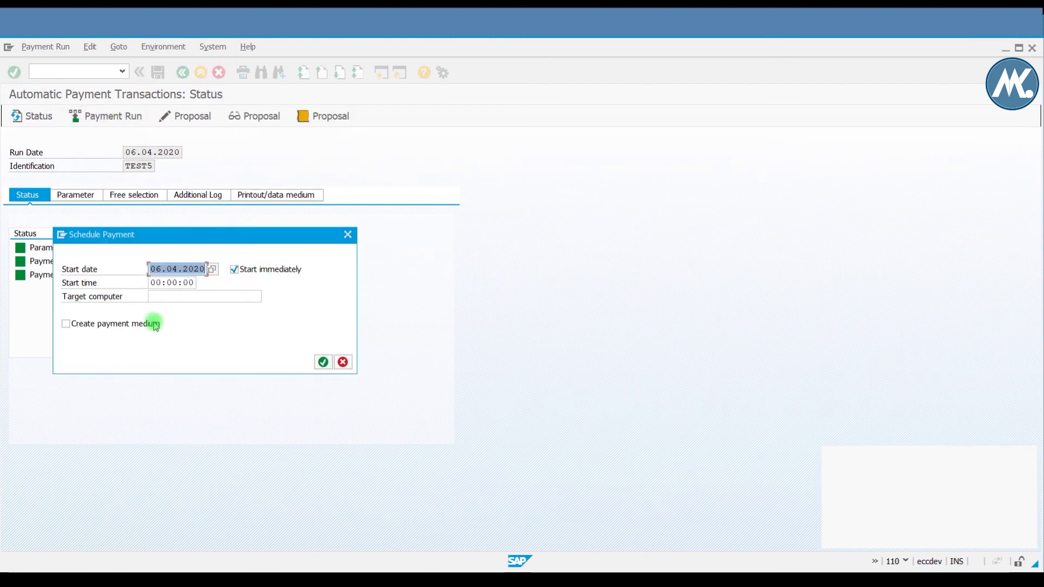
{"action": "left_click", "coordinate": [78, 324]}
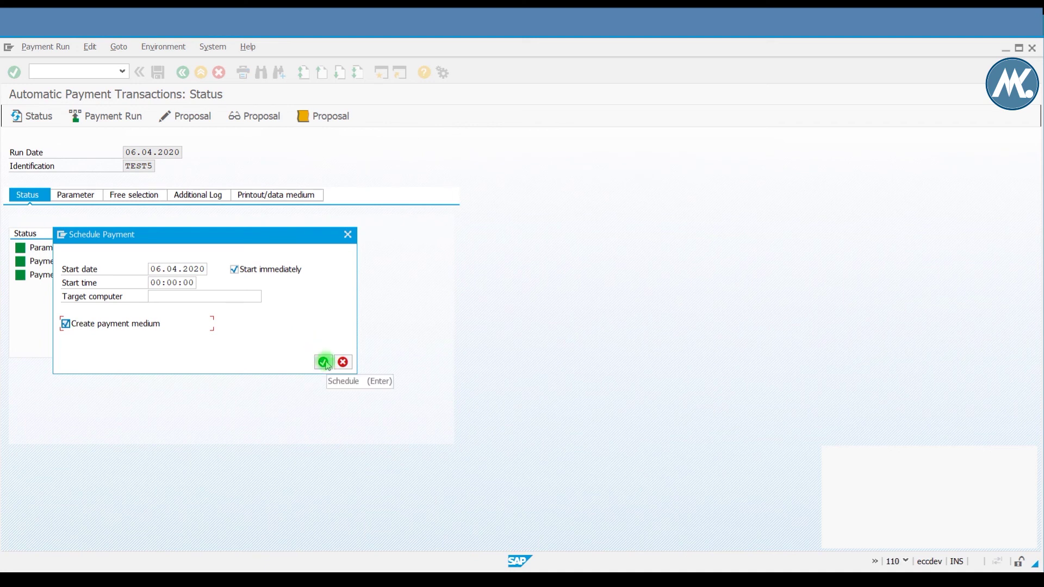
{"action": "left_click", "coordinate": [323, 363]}
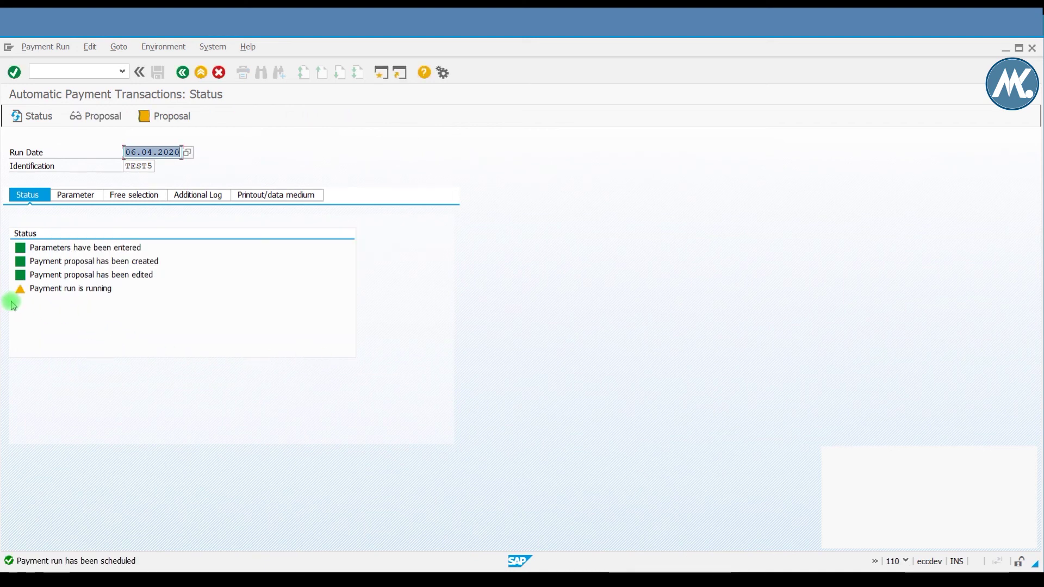
{"action": "left_click", "coordinate": [30, 116]}
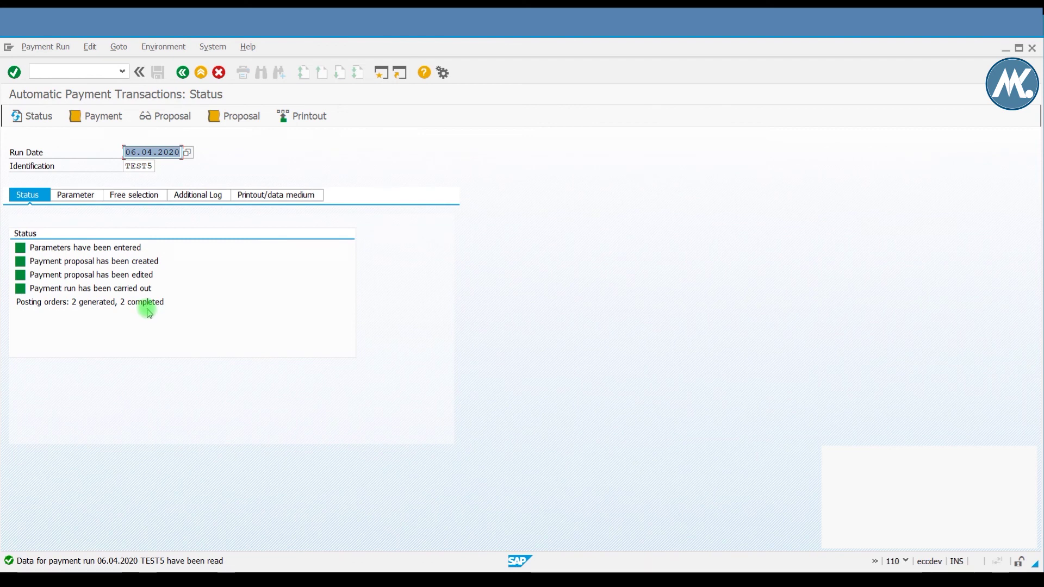
Step: Open the data medium overview for payment run TEST5 and review the contents of its payment file
{"action": "left_click", "coordinate": [170, 48]}
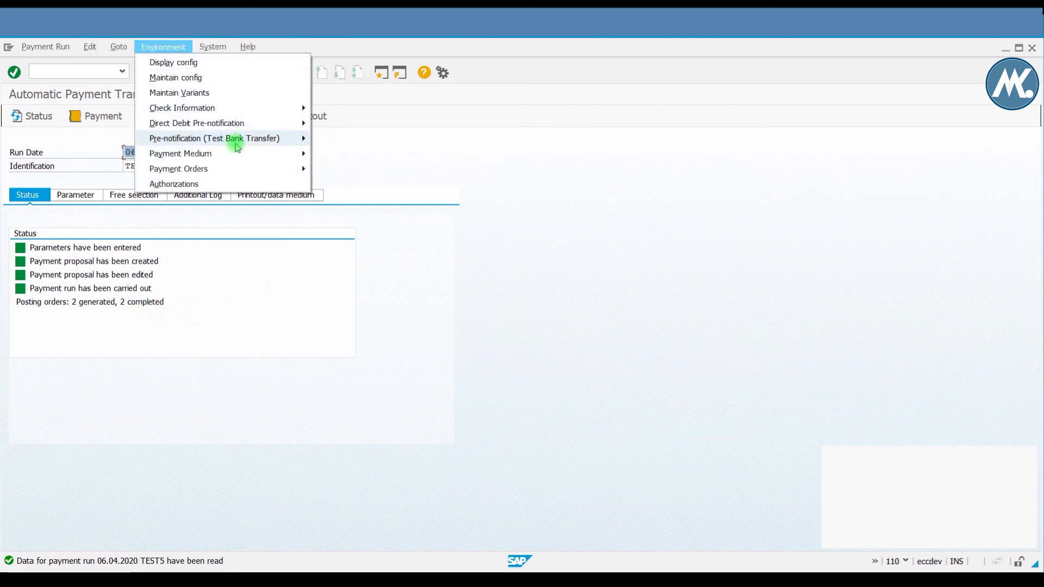
{"action": "mouse_move", "coordinate": [234, 151]}
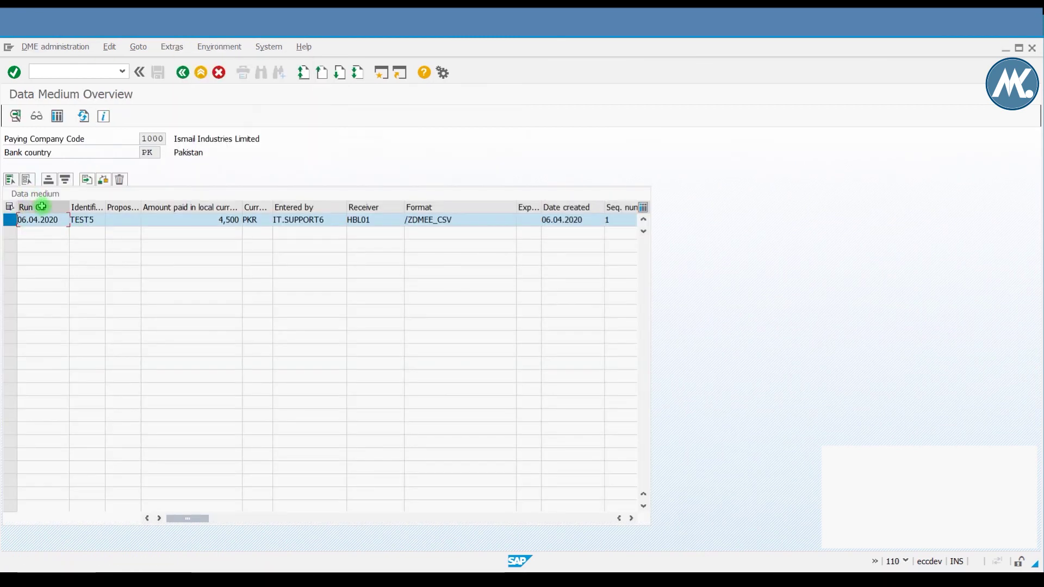
{"action": "left_click", "coordinate": [36, 115]}
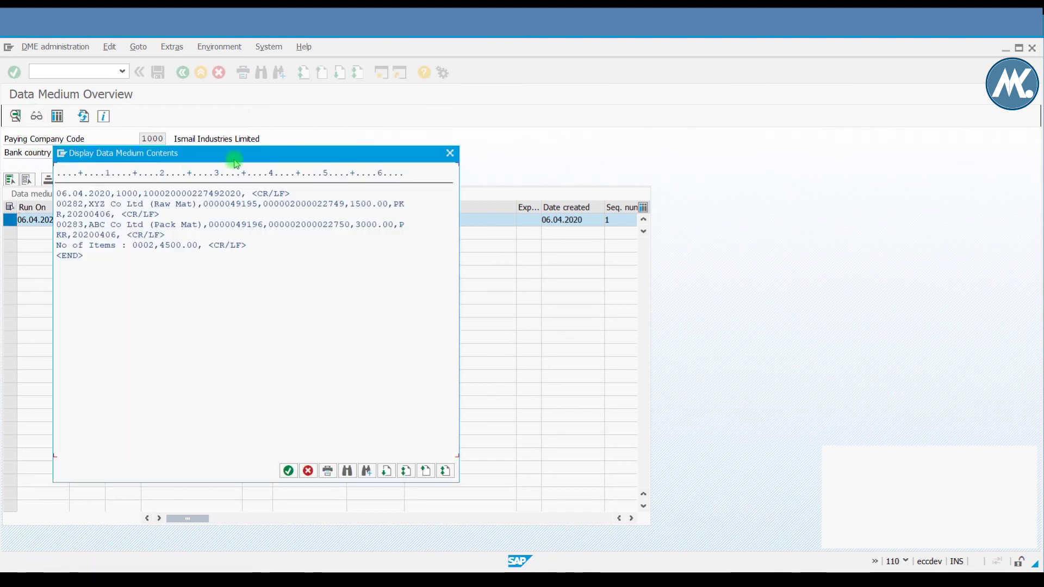
{"action": "left_click_drag", "start_coordinate": [234, 158], "coordinate": [390, 107]}
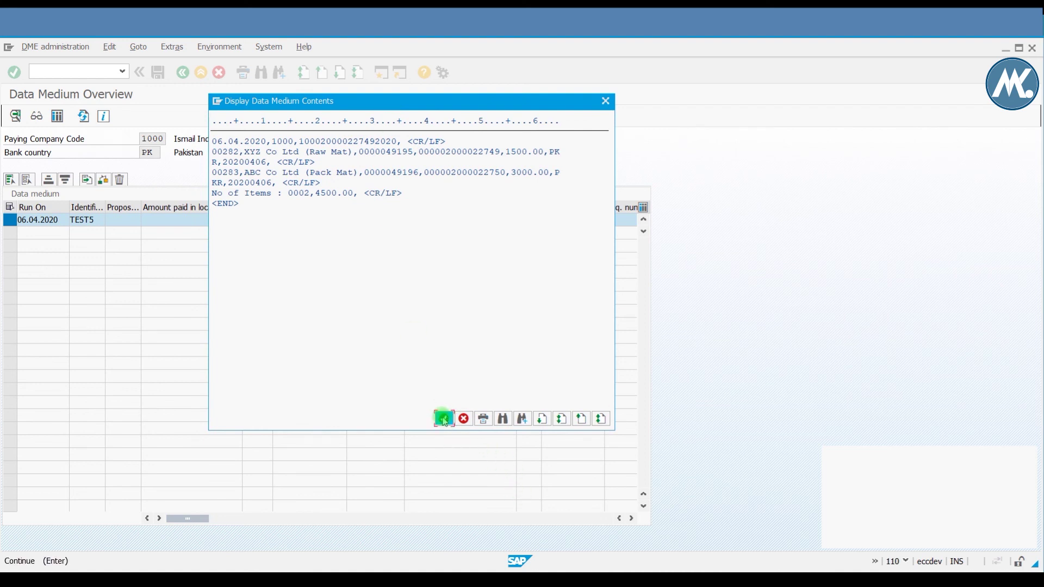
{"action": "left_click", "coordinate": [443, 419]}
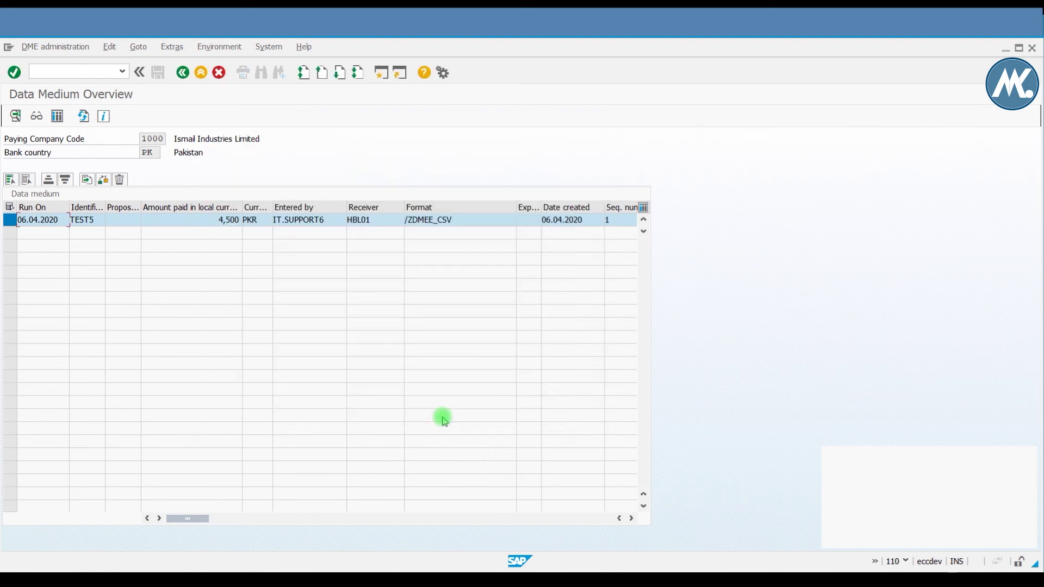
Step: Download the TEST5 payment file to the Desktop as file04
{"action": "left_click", "coordinate": [88, 181]}
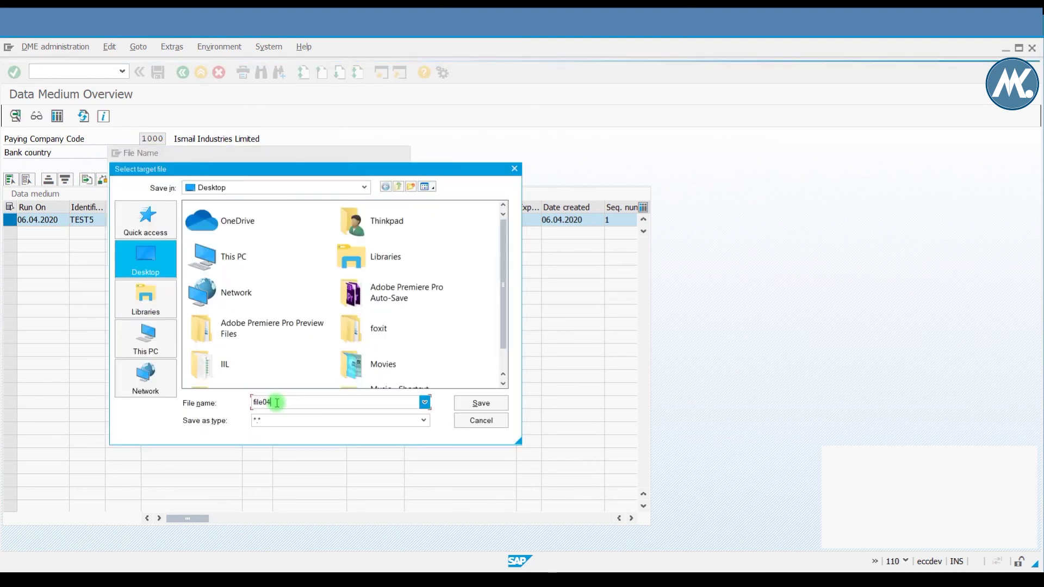
{"action": "key", "text": "Return"}
{"action": "left_click", "coordinate": [332, 253]}
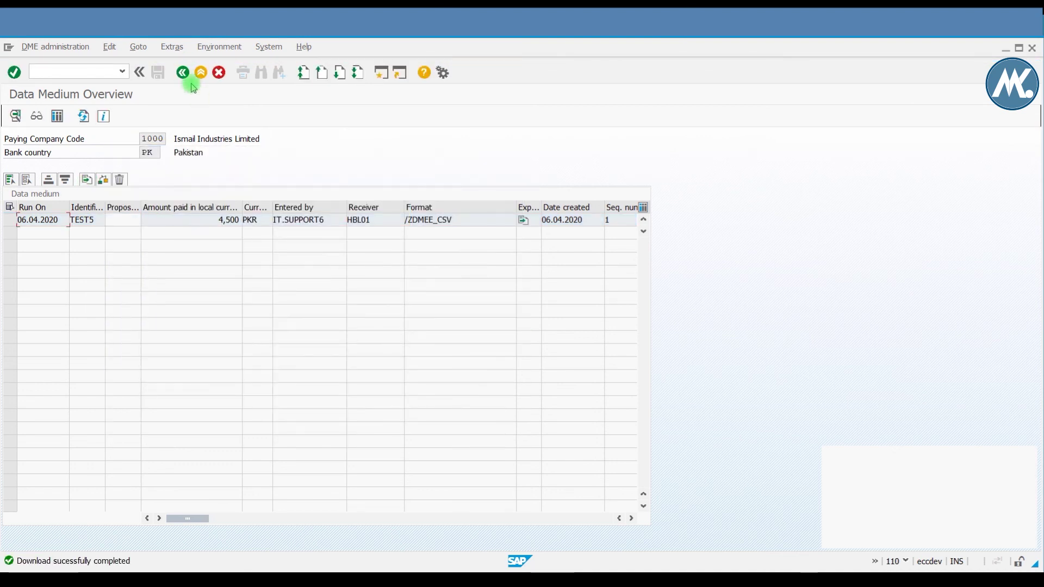
Step: Leave the payment run, open transaction FBL1N and select the vendor accounts of both XYZ Co Ltd (Raw Mat) and ABC Co Ltd (Pack Mat)
{"action": "left_click", "coordinate": [183, 72]}
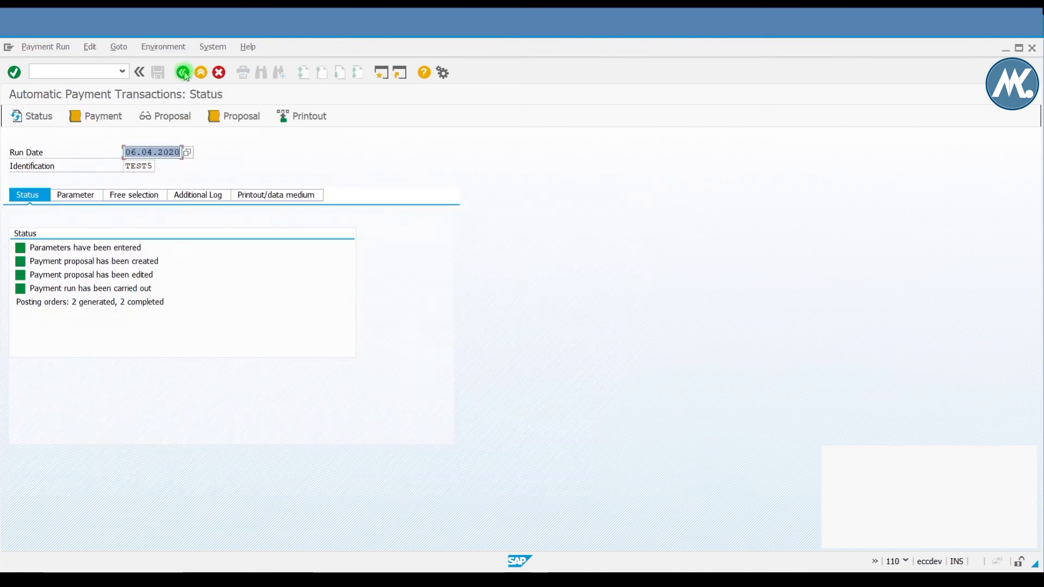
{"action": "left_click", "coordinate": [183, 72]}
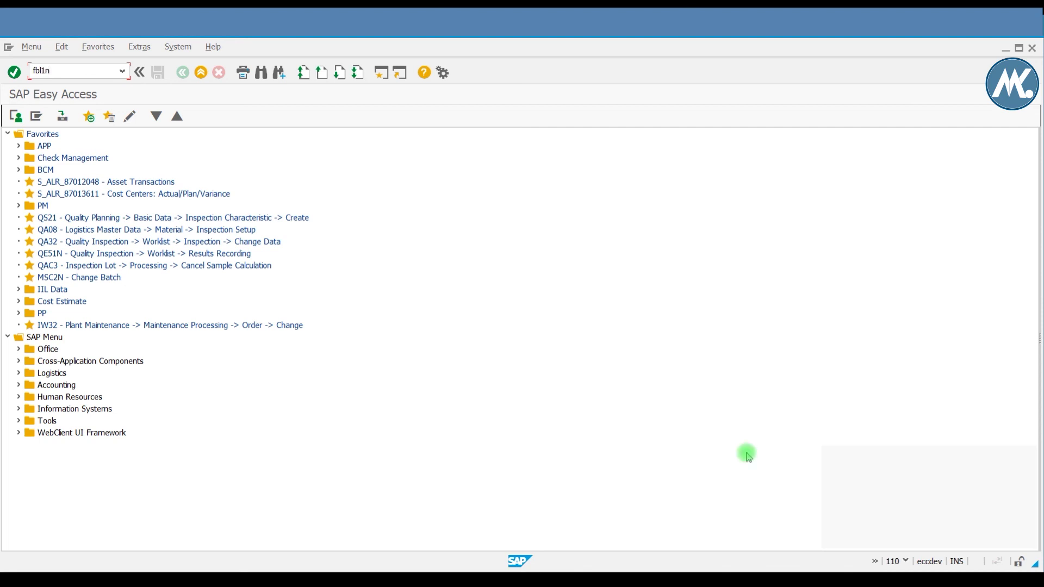
{"action": "key", "text": "Return"}
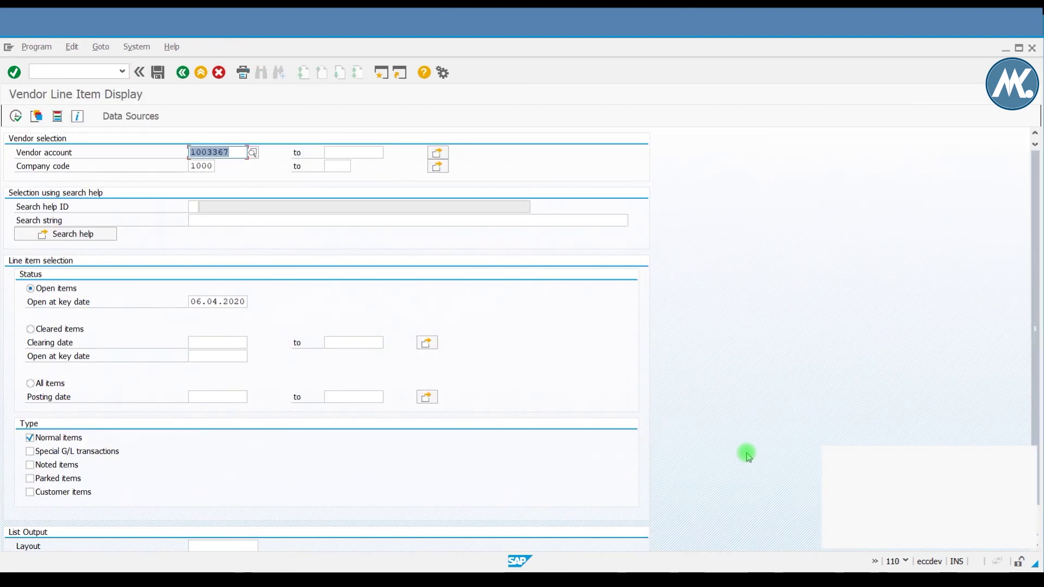
{"action": "left_click", "coordinate": [437, 153]}
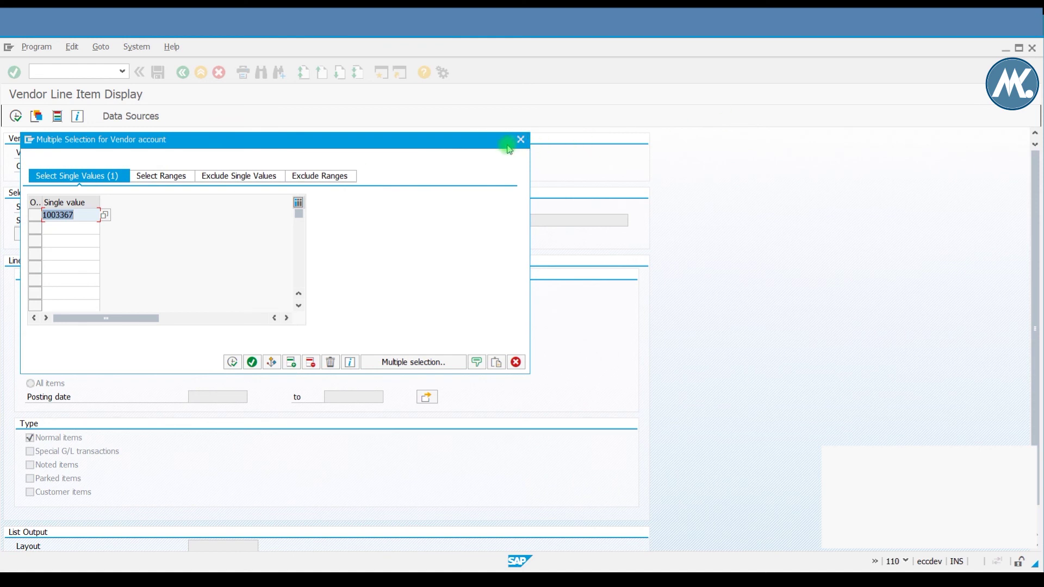
{"action": "left_click", "coordinate": [232, 362]}
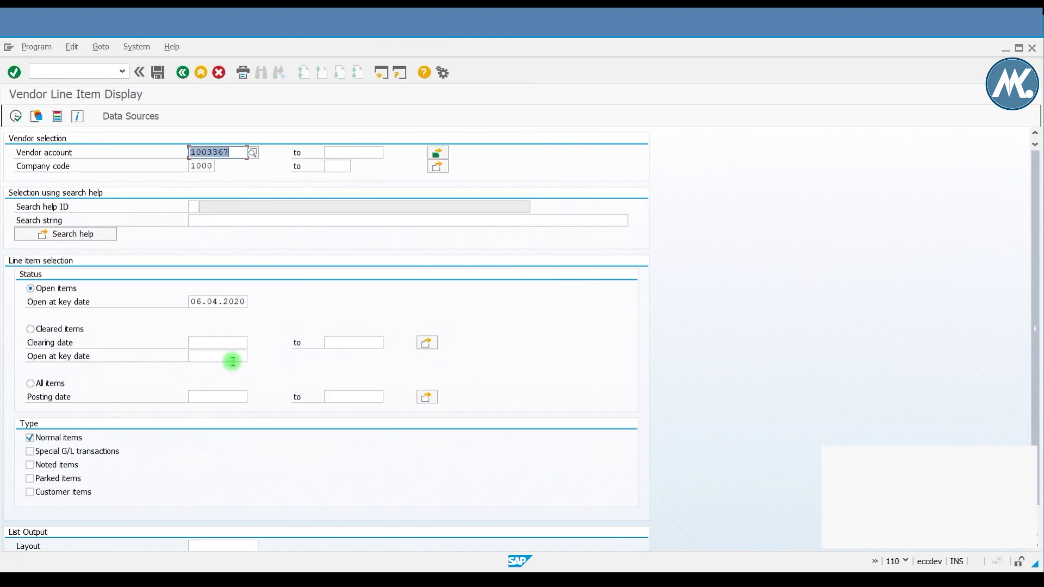
Step: Display all line items of both vendors in company code 1000 with posting date 06.04.2020
{"action": "left_click", "coordinate": [46, 383]}
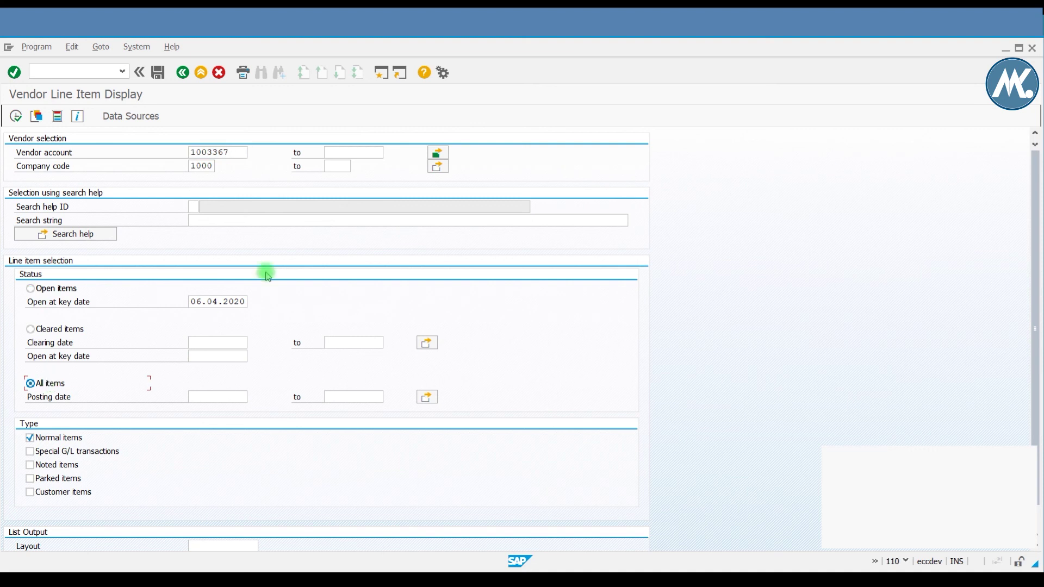
{"action": "left_click_drag", "start_coordinate": [190, 301], "coordinate": [259, 305]}
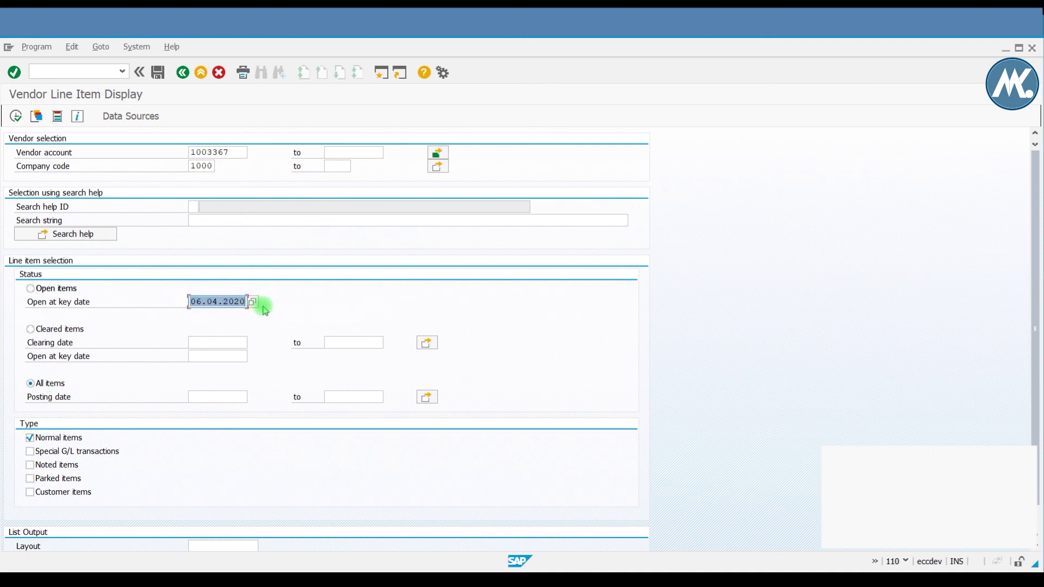
{"action": "key", "text": "ctrl+c"}
{"action": "left_click", "coordinate": [334, 394]}
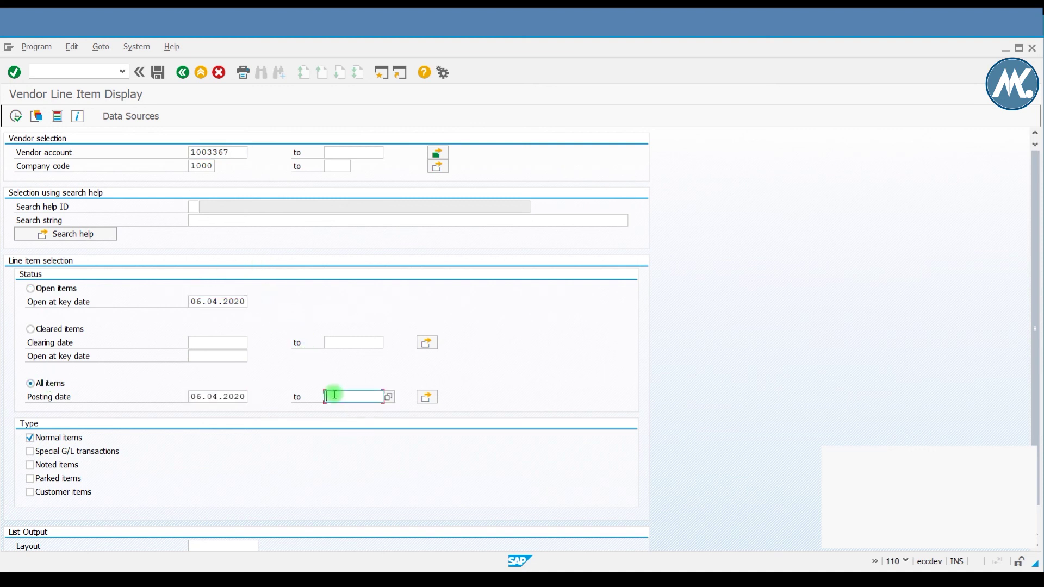
{"action": "left_click", "coordinate": [15, 116]}
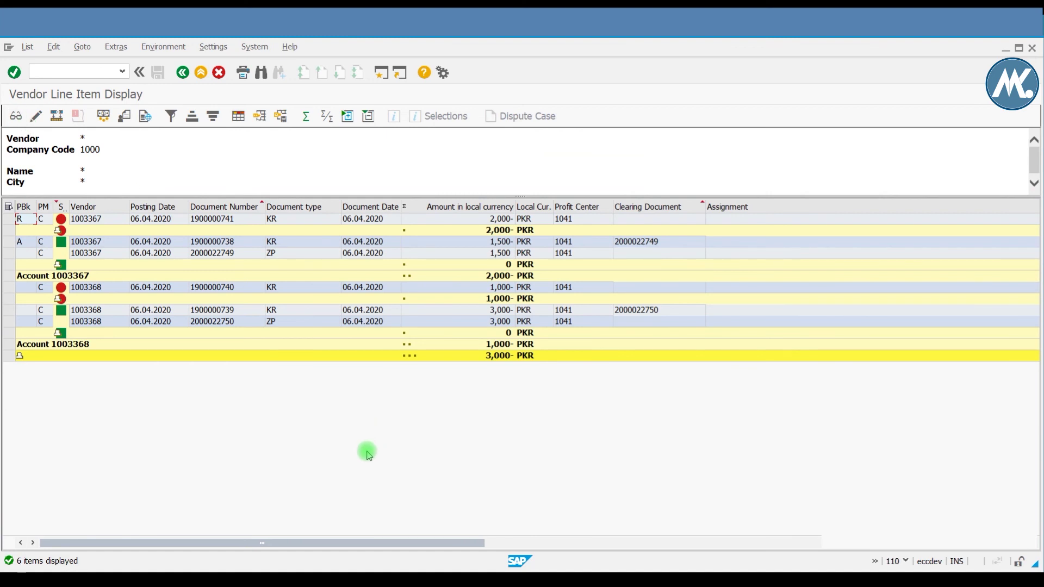
Step: Sort the vendor line items by status in ascending order, review the open and cleared items, and exit the report
{"action": "left_click", "coordinate": [61, 207]}
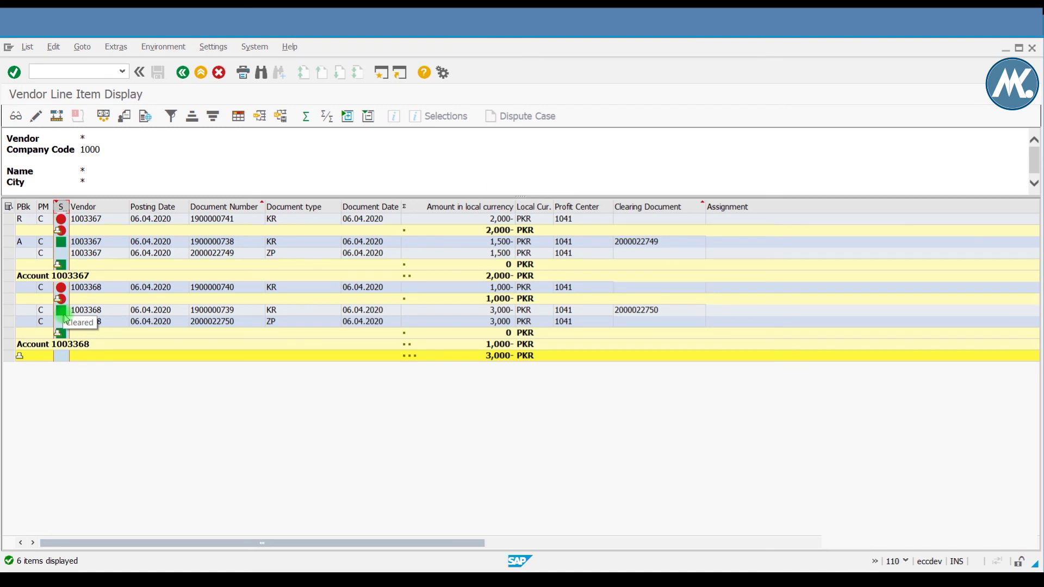
{"action": "left_click", "coordinate": [192, 115]}
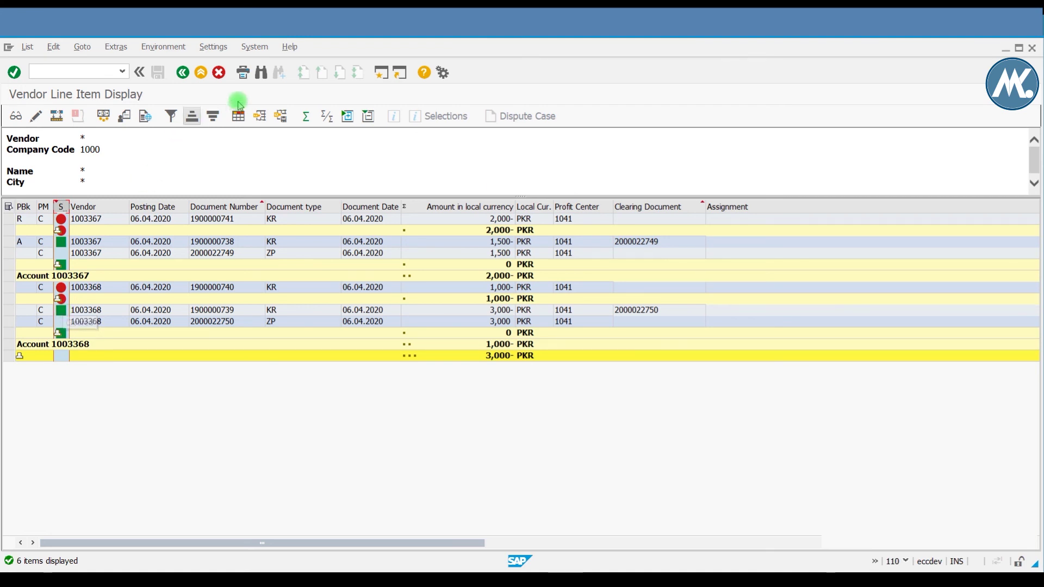
{"action": "left_click", "coordinate": [184, 73]}
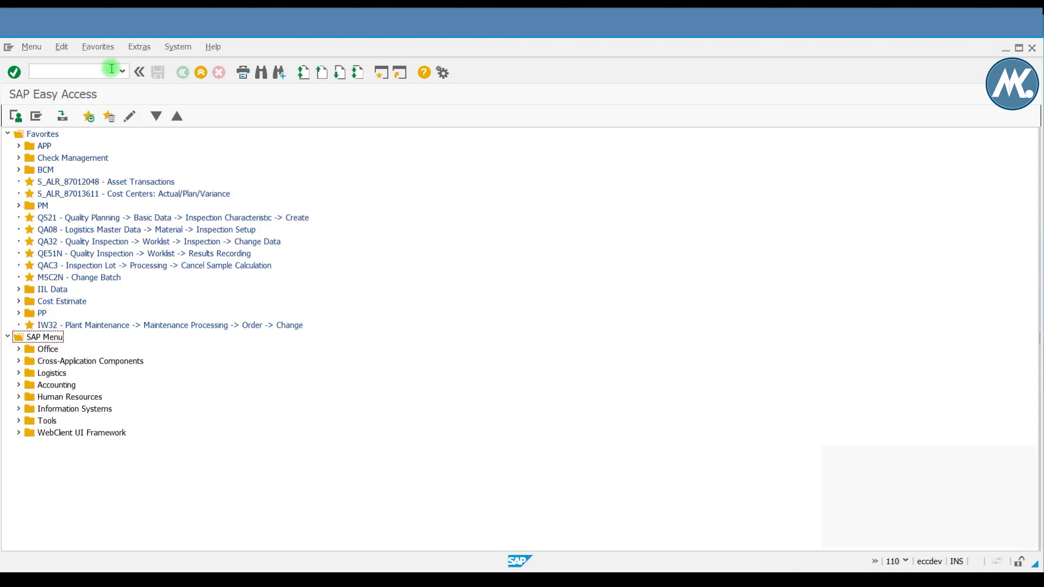